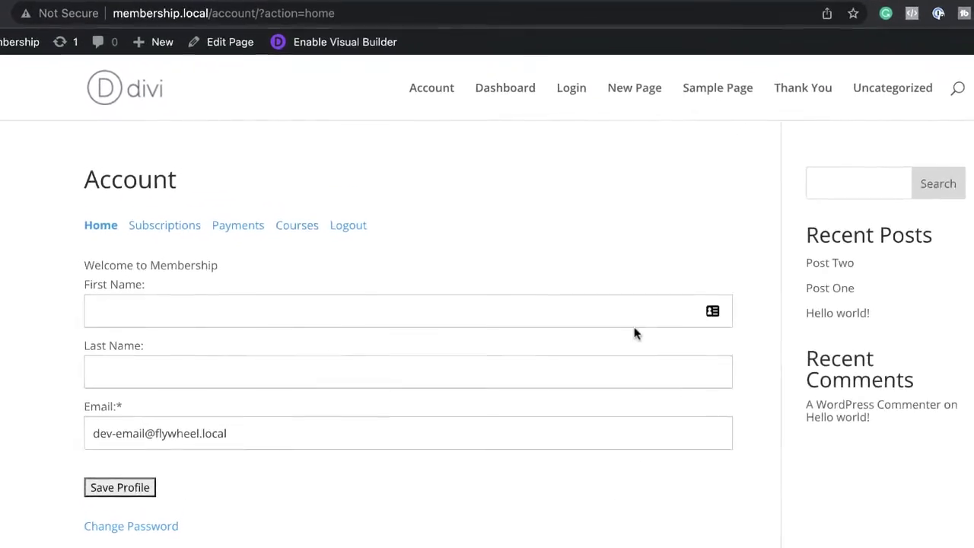
Scroll through the front-end My Account page, reviewing the profile form and Support/Downloads boxes.
scroll(647, 346, "down", 3)
scroll(664, 344, "up", 3)
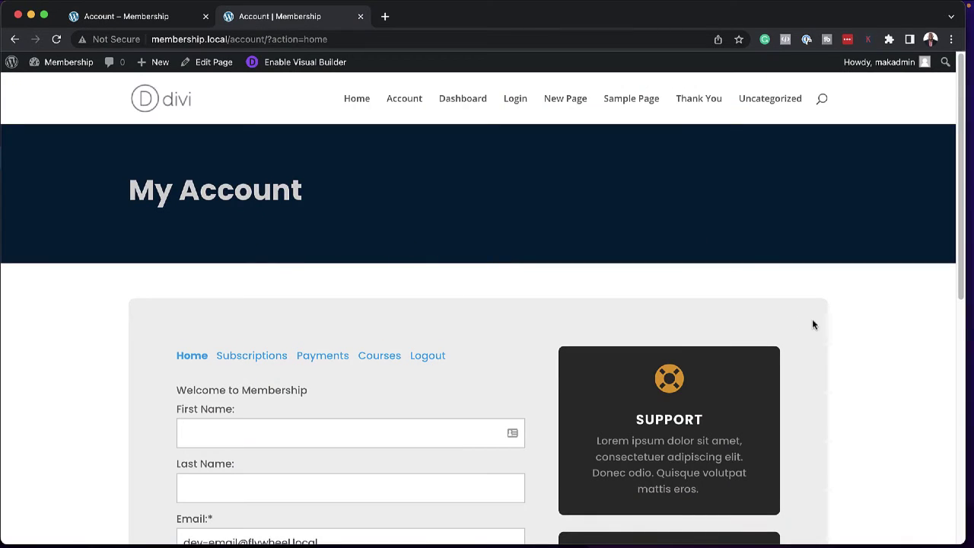
scroll(928, 368, "down", 3)
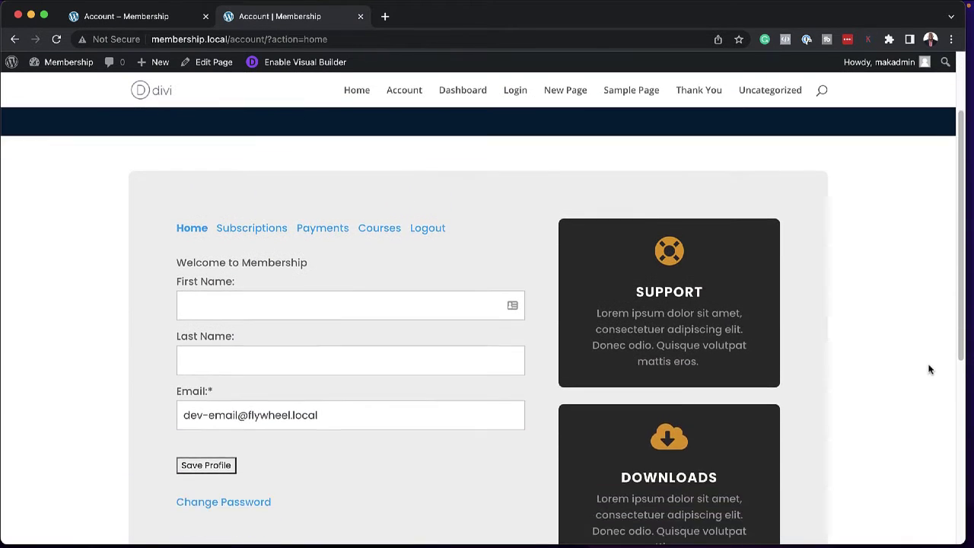
scroll(928, 369, "down", 1)
scroll(929, 369, "down", 1)
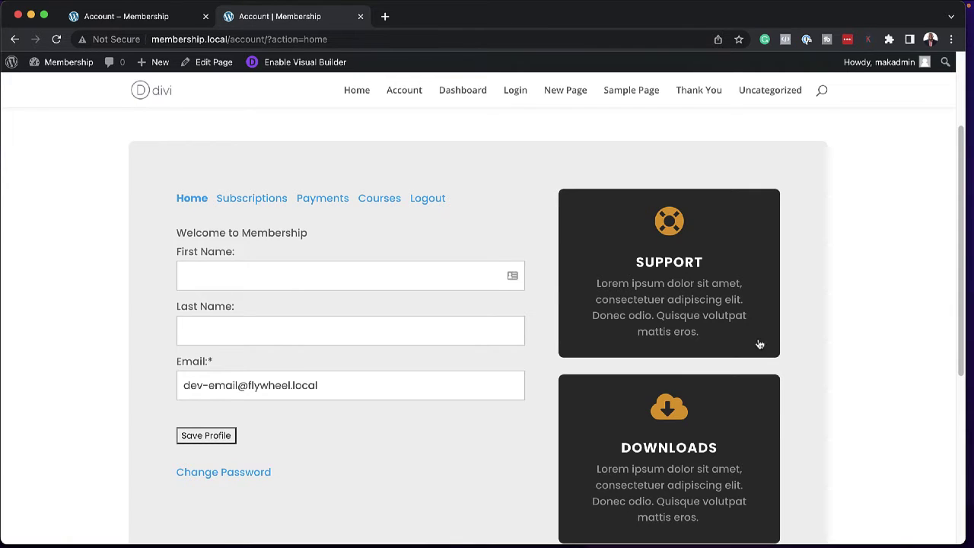
scroll(768, 381, "down", 1)
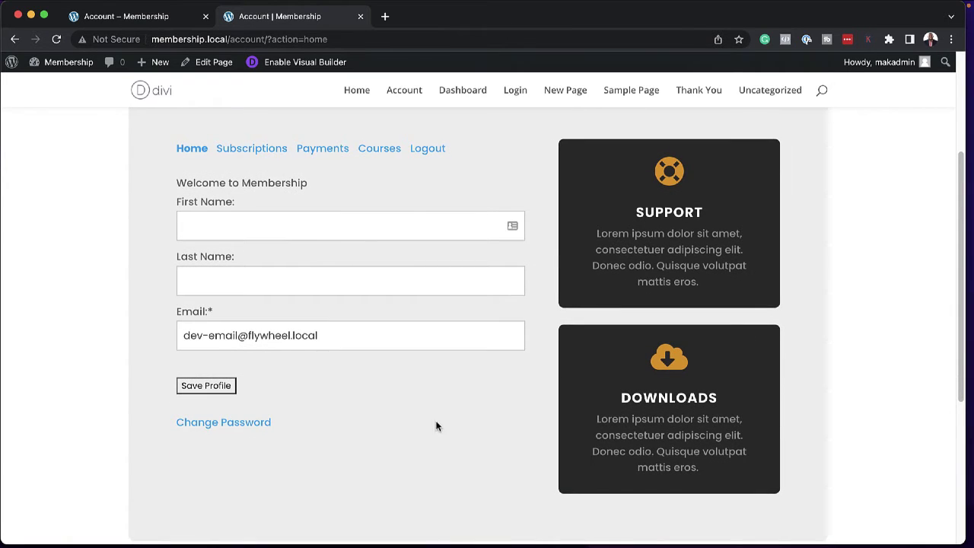
scroll(522, 426, "up", 4)
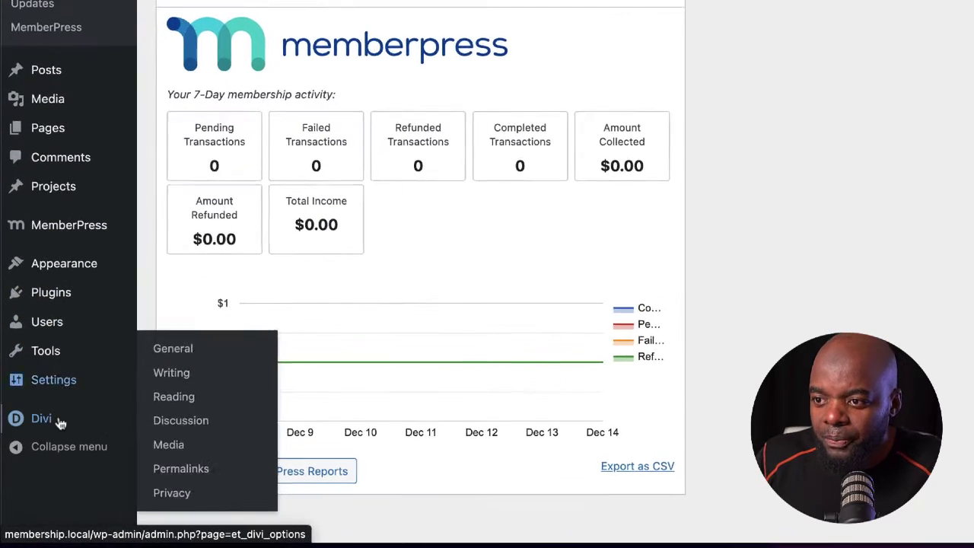
Open the Divi Theme Builder from the admin sidebar and begin adding a template.
mouse_move(36, 448)
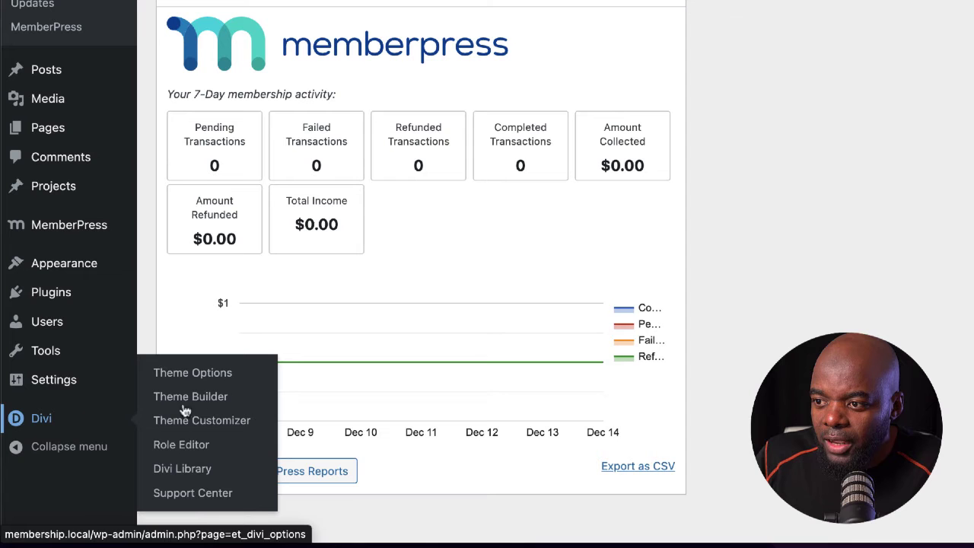
left_click(171, 436)
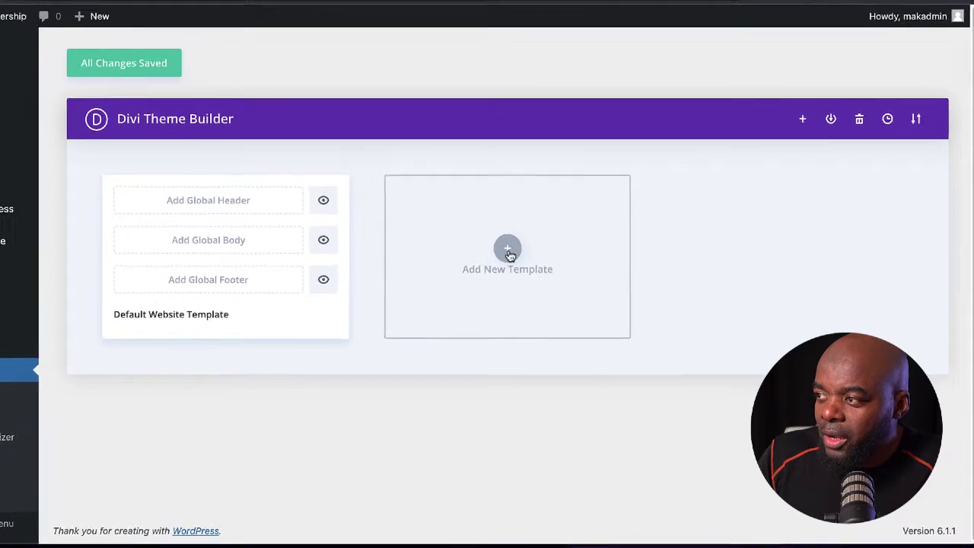
left_click(535, 276)
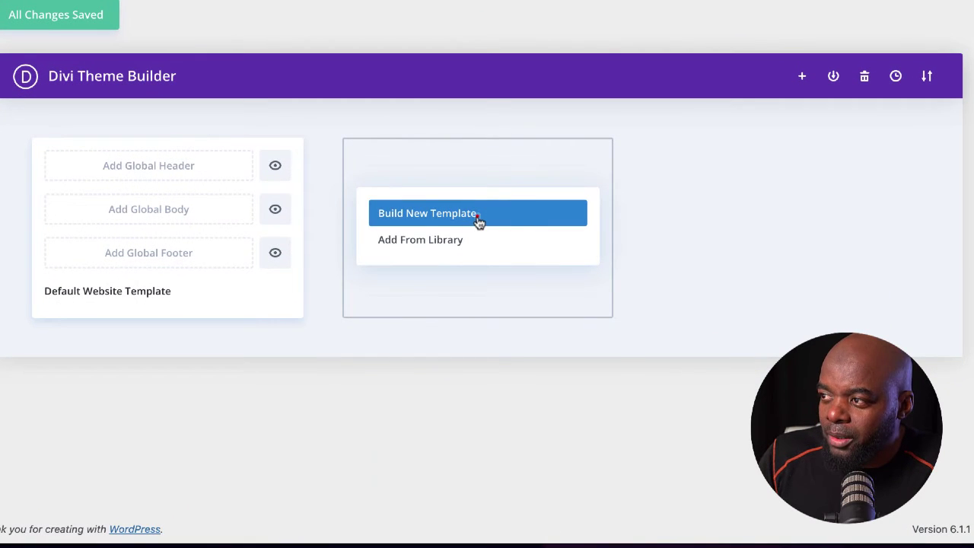
Build a new template from scratch assigned only to the Account page.
left_click(478, 219)
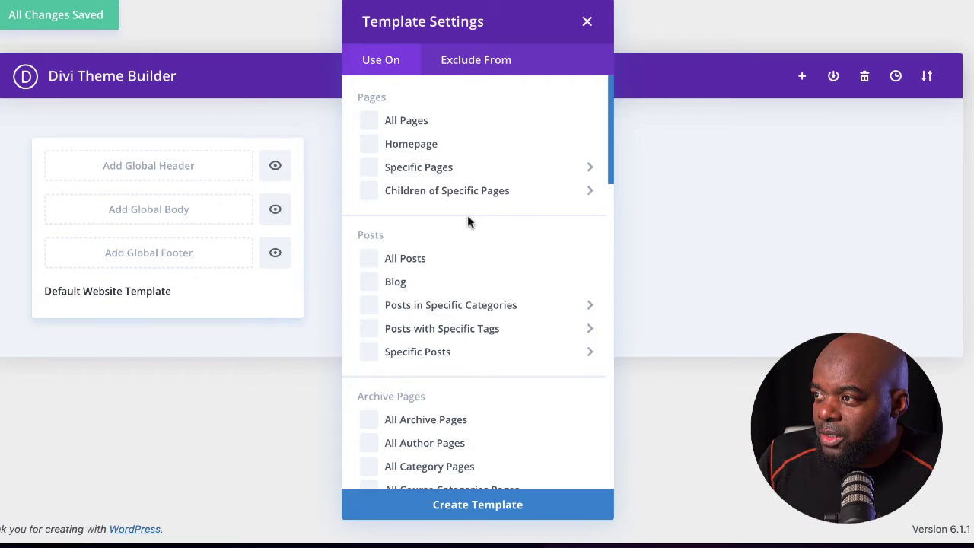
mouse_move(371, 173)
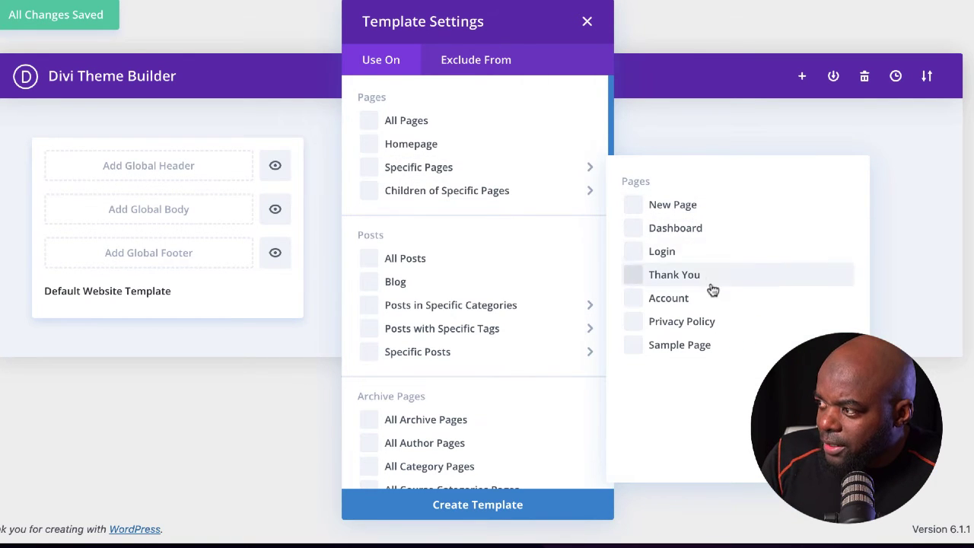
left_click(633, 301)
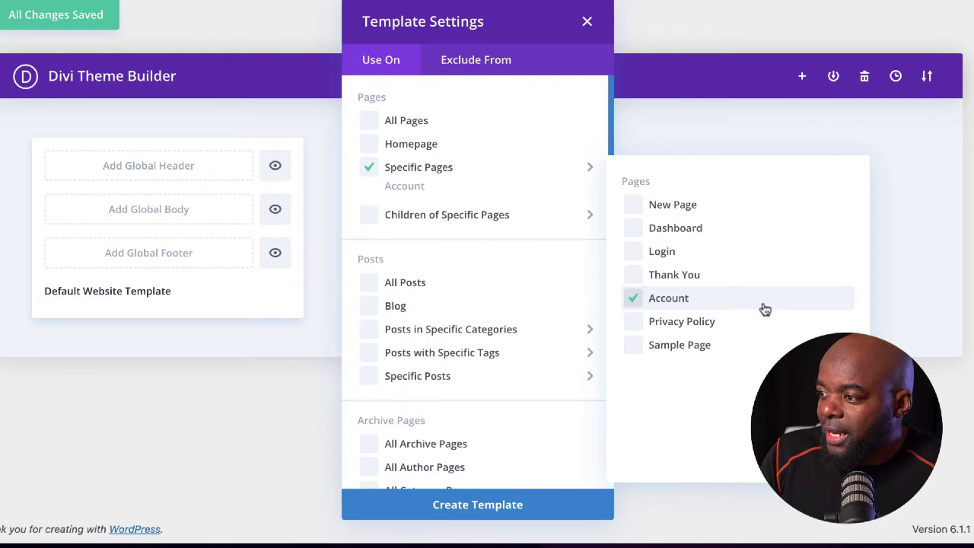
left_click(511, 508)
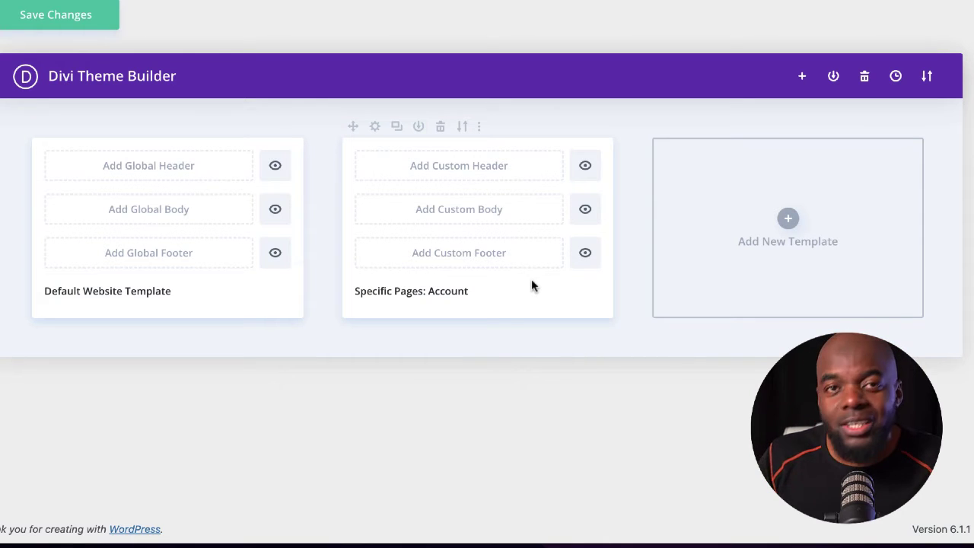
Build a custom body and give its first section a #1e1e1e background colour.
left_click(491, 212)
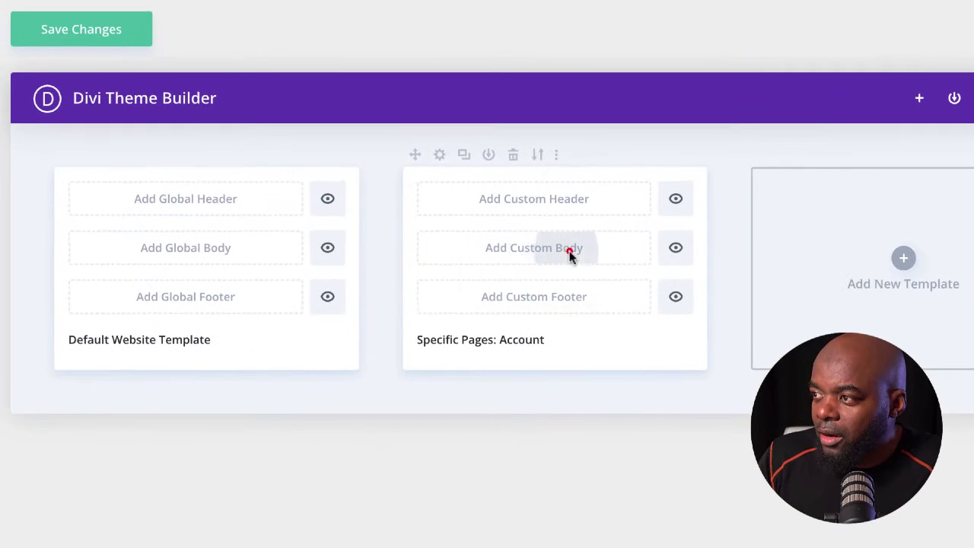
left_click(558, 267)
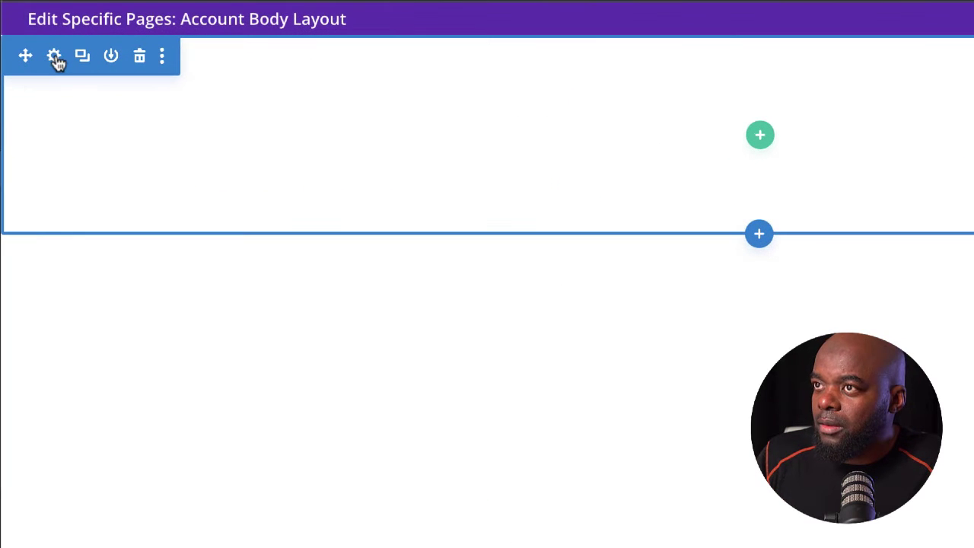
left_click(56, 58)
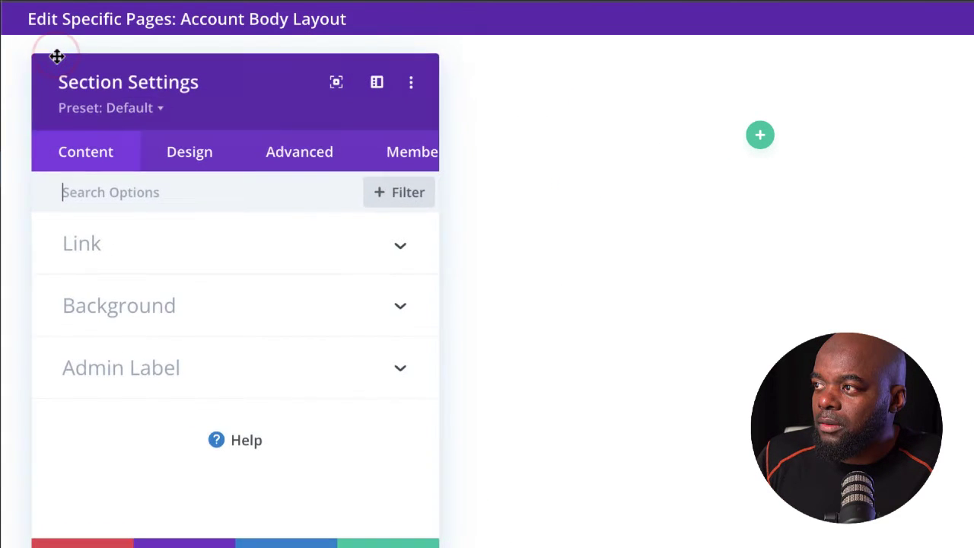
left_click(378, 84)
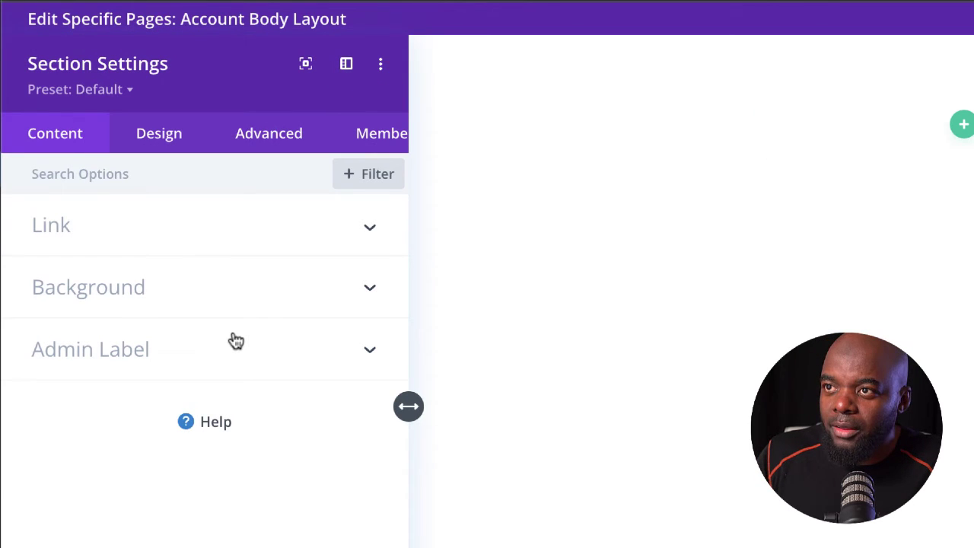
left_click(138, 291)
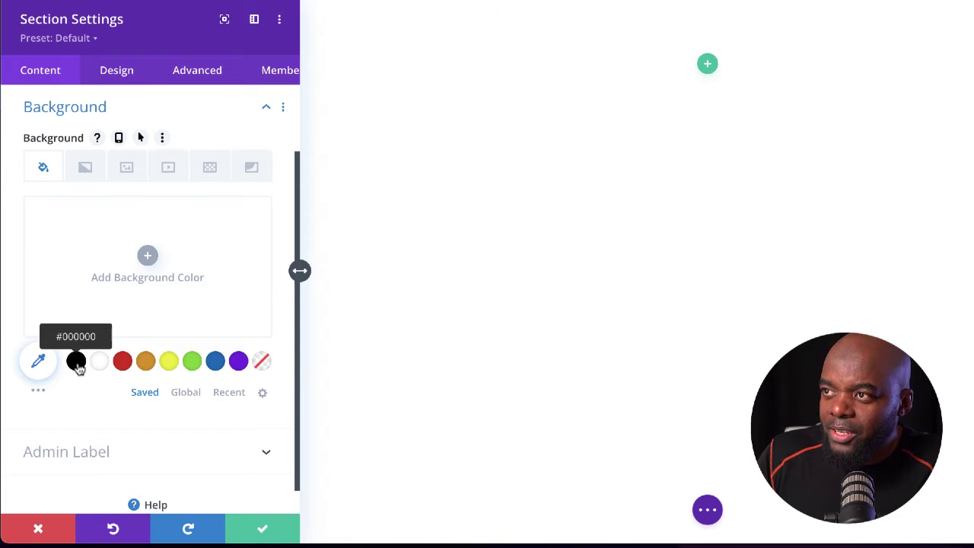
left_click(77, 362)
left_click(61, 313)
mouse_move(29, 334)
left_mouse_down()
mouse_move(26, 309)
mouse_move(22, 334)
left_mouse_up()
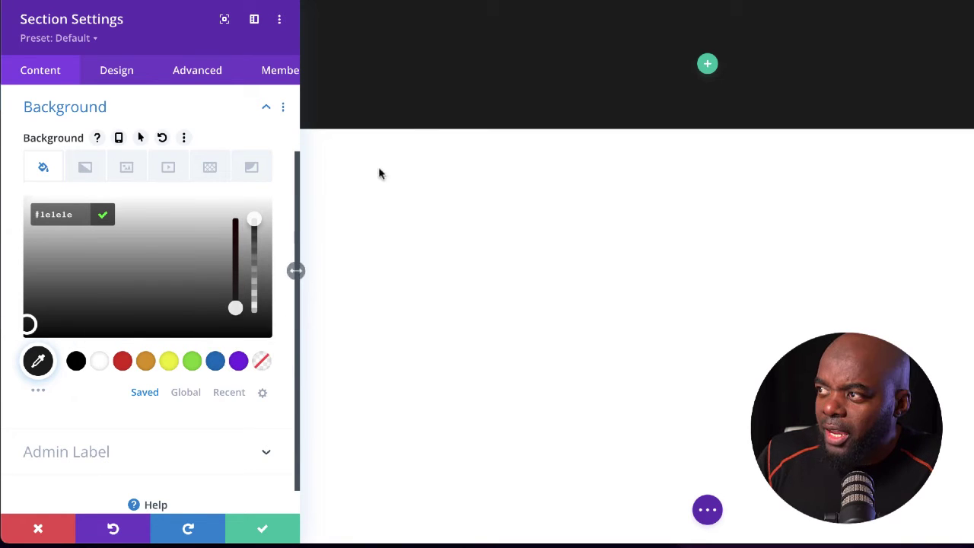
left_click(262, 530)
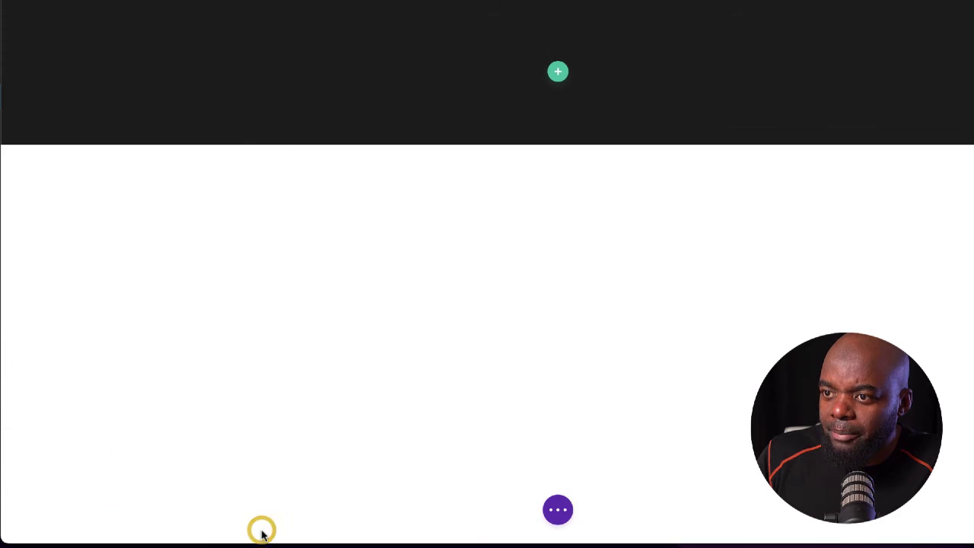
Add a single-column row to the dark section and insert a Text module.
left_click(561, 74)
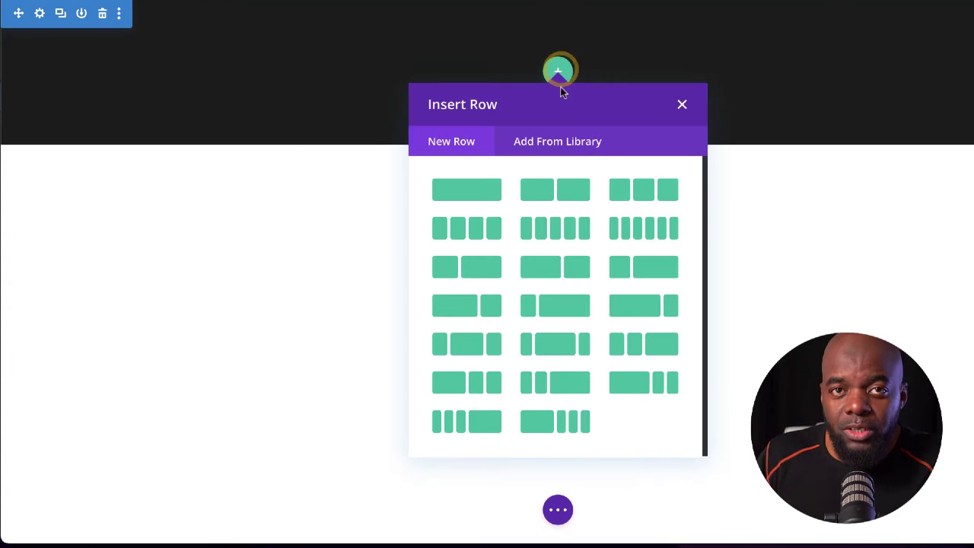
left_click(475, 200)
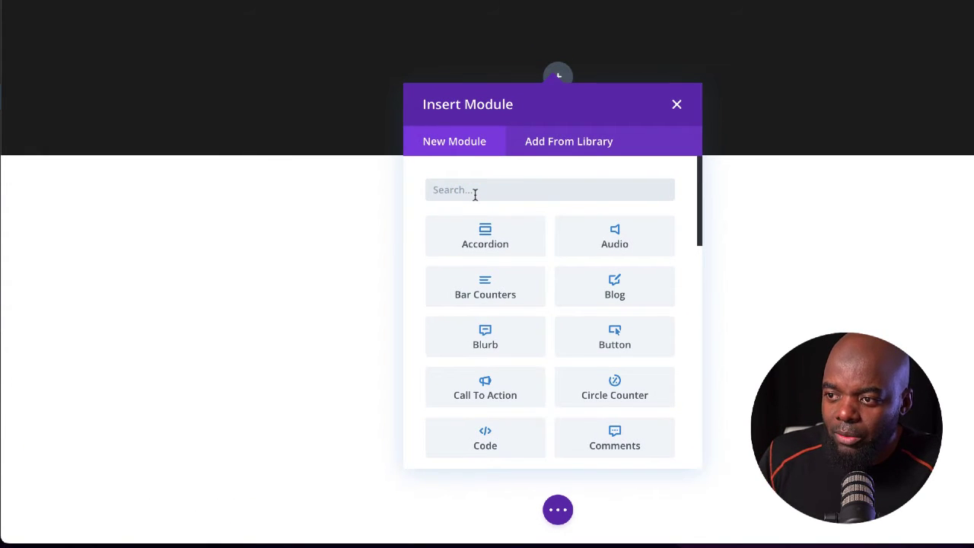
type("te")
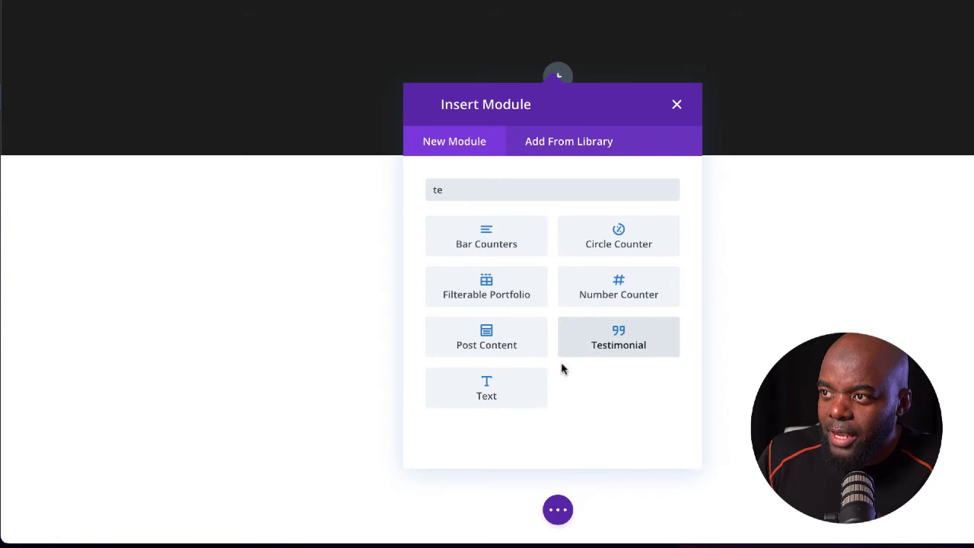
left_click(504, 392)
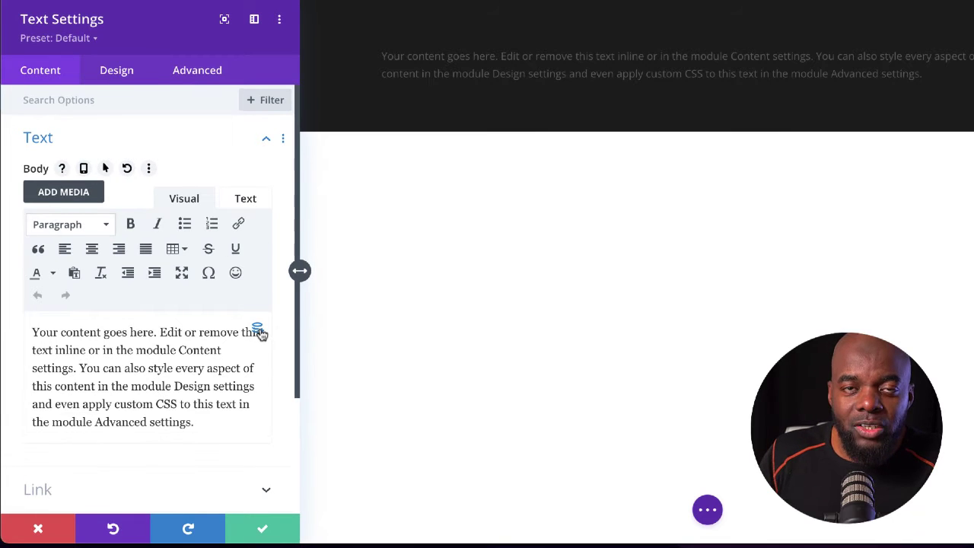
Set the text to the dynamic Post/Archive Title wrapped in <h1> and </h1>.
left_click(260, 333)
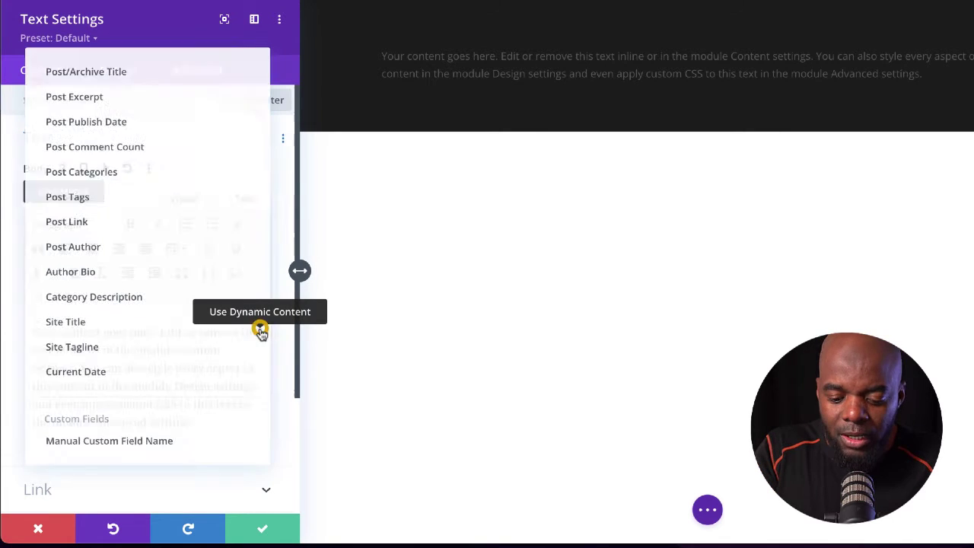
left_click(159, 74)
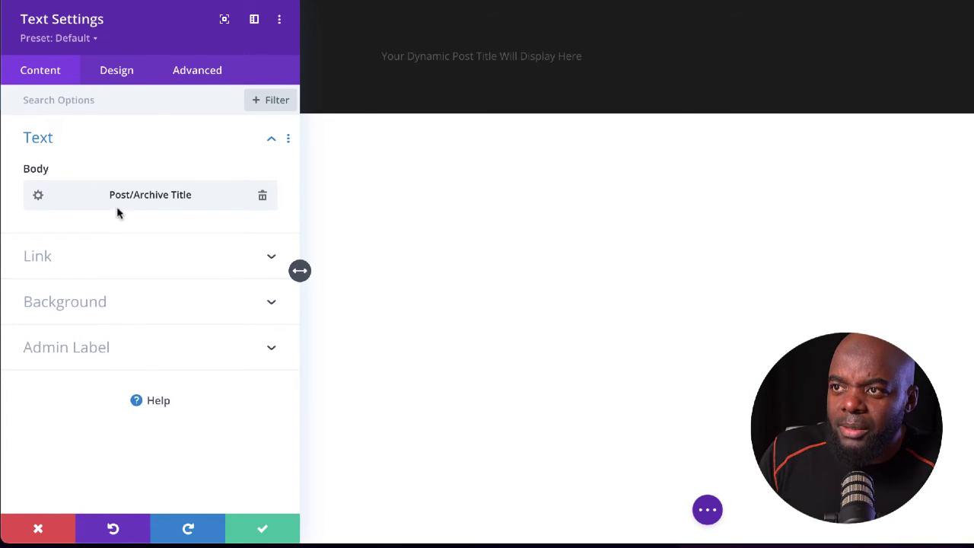
left_click(41, 198)
left_click(119, 272)
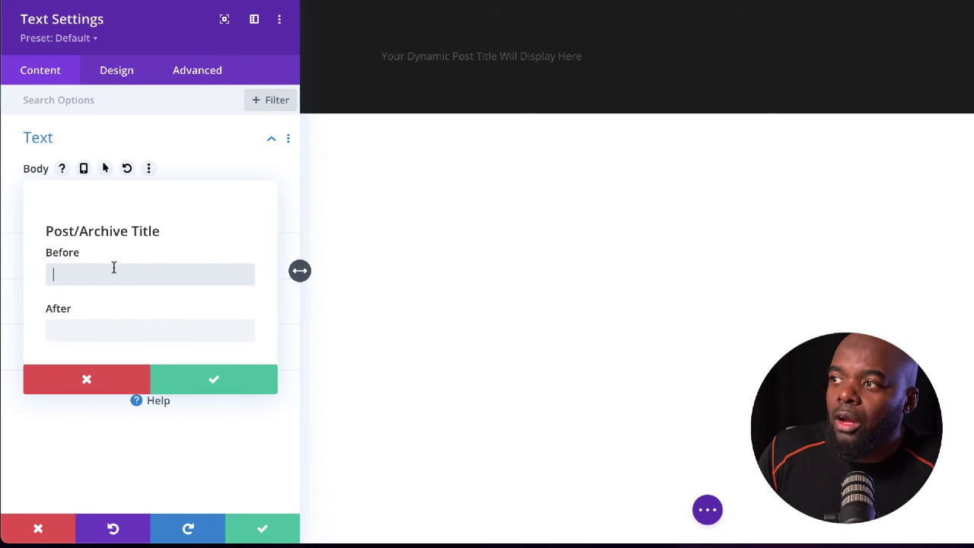
type("<")
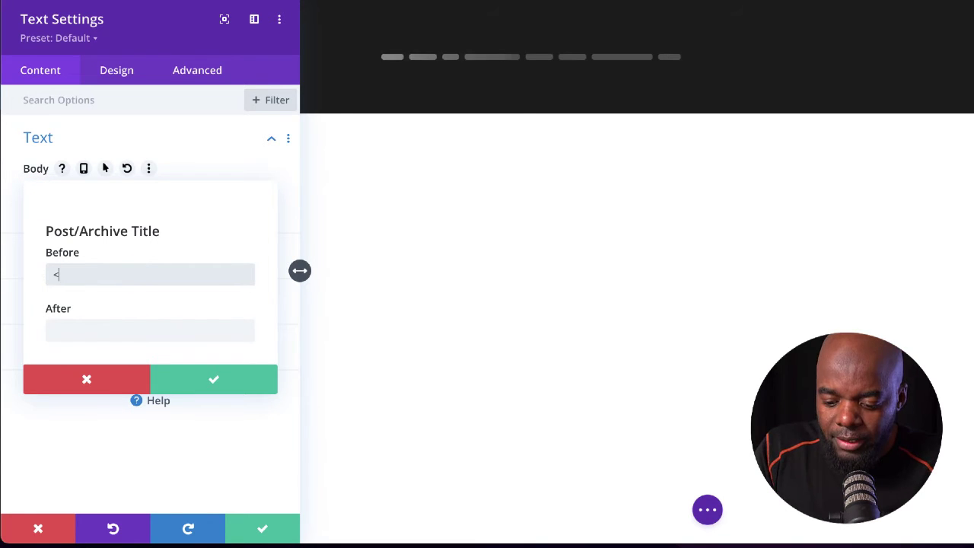
type("h1")
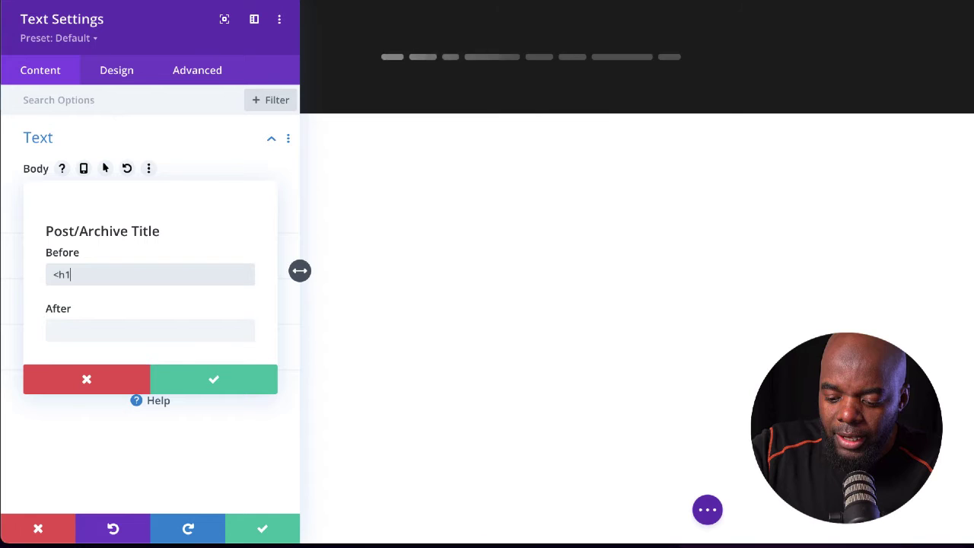
type(">")
left_click(83, 329)
type("<")
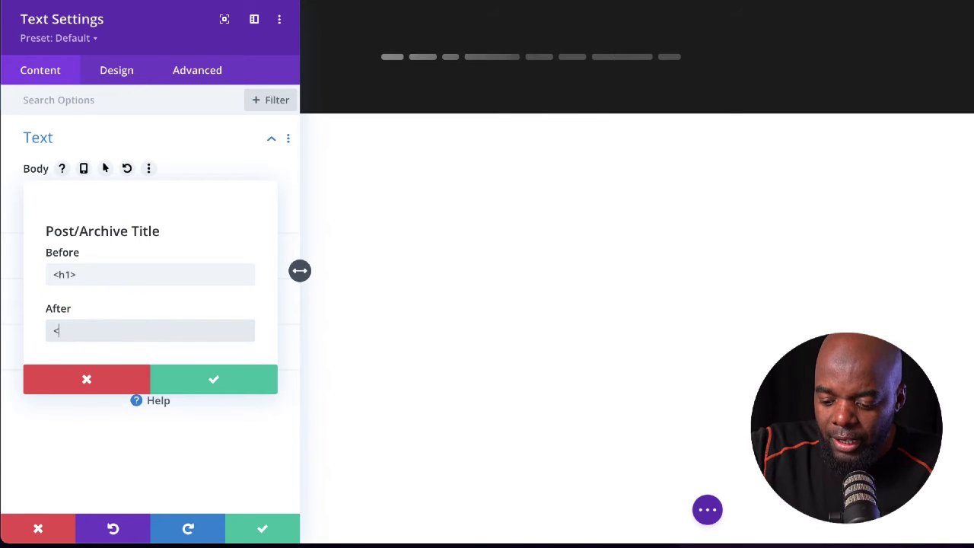
type("/")
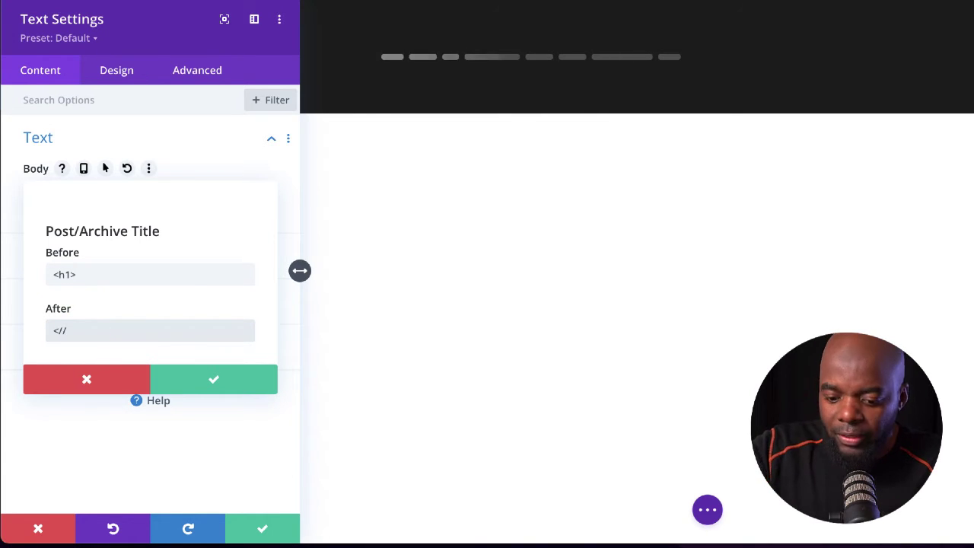
type("h1>")
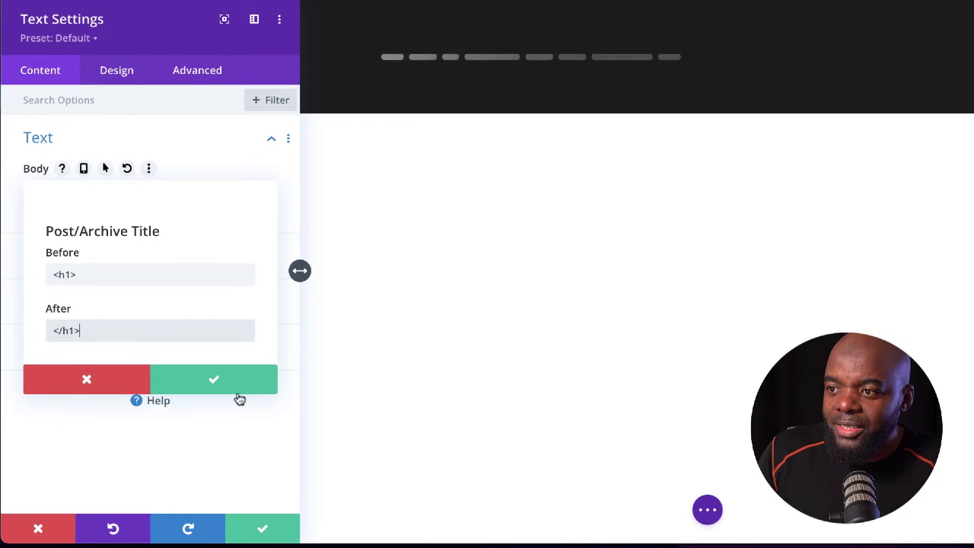
left_click(216, 385)
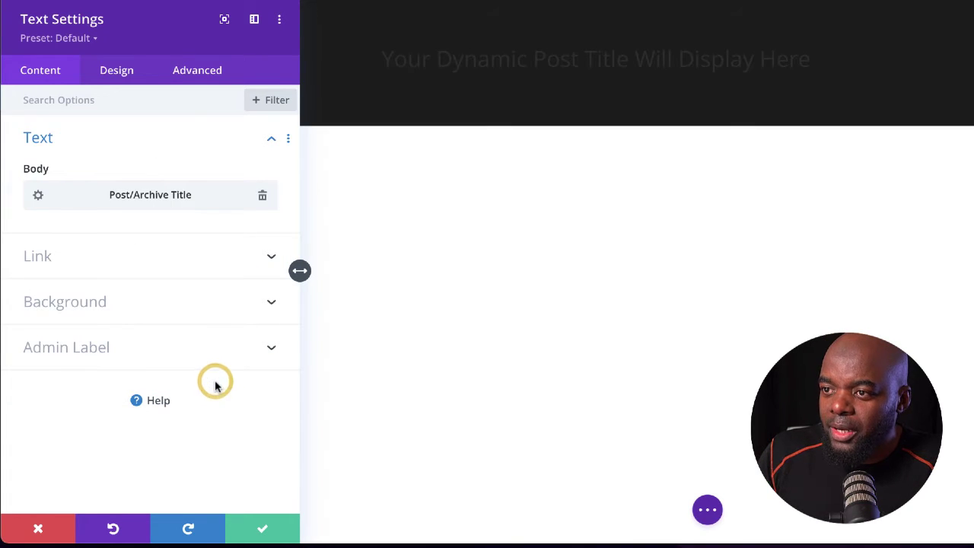
Set the title's H1 heading font to Poppins Bold.
left_click(117, 72)
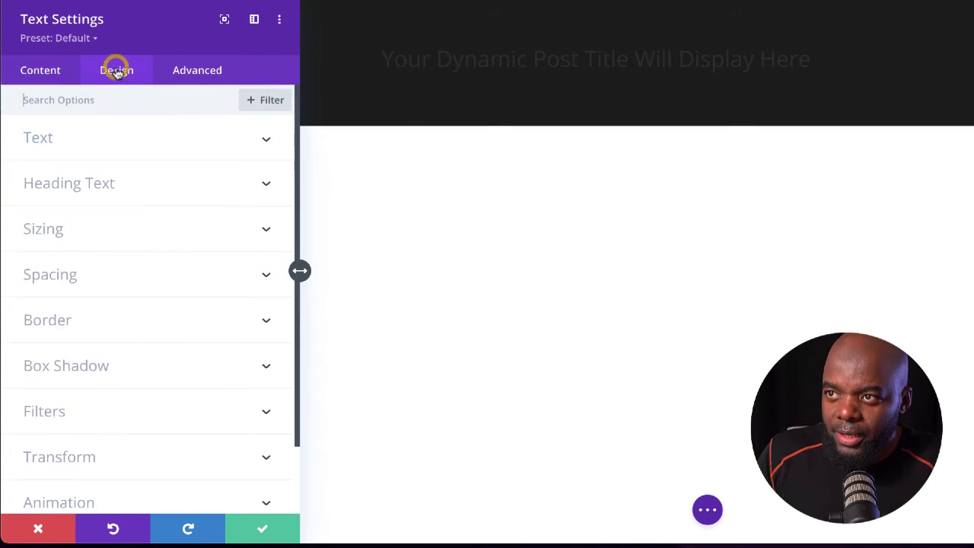
left_click(76, 190)
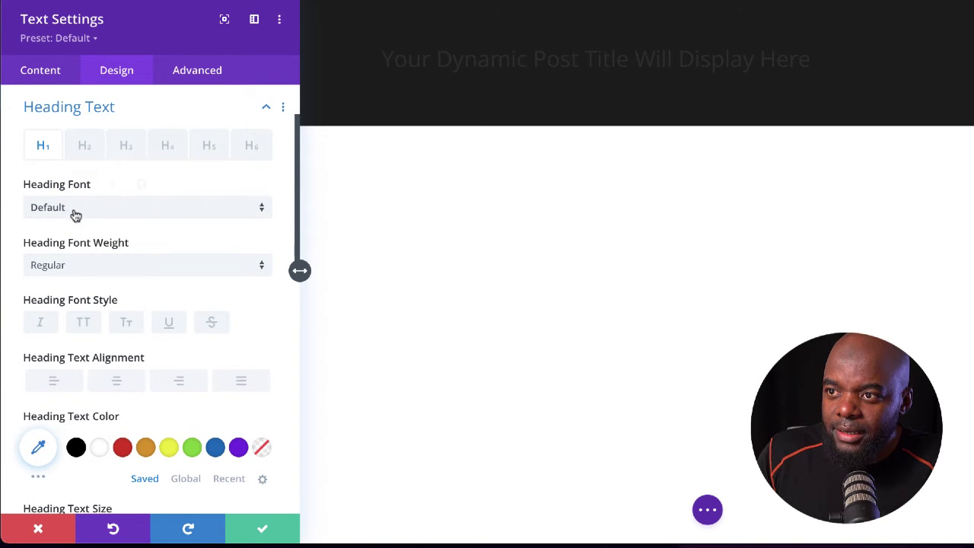
left_click(57, 206)
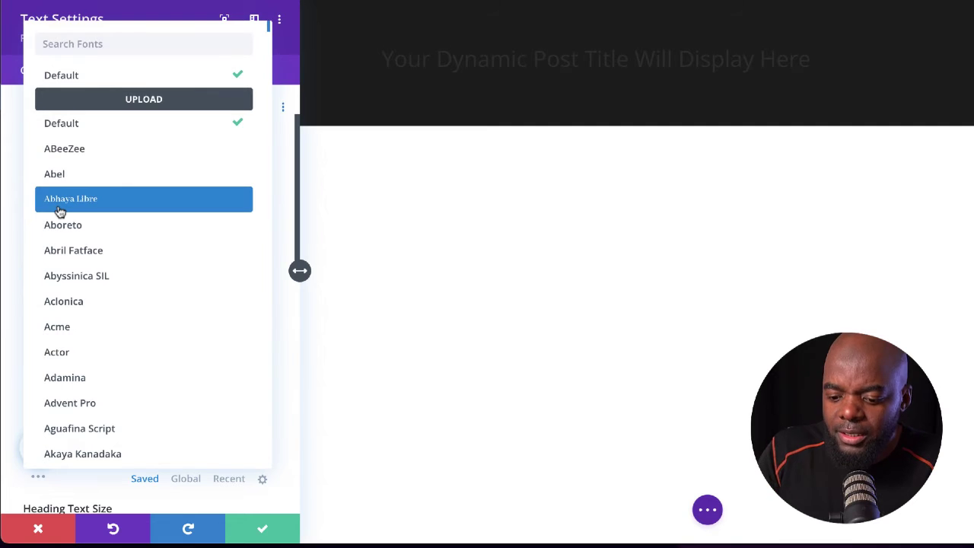
type("popp")
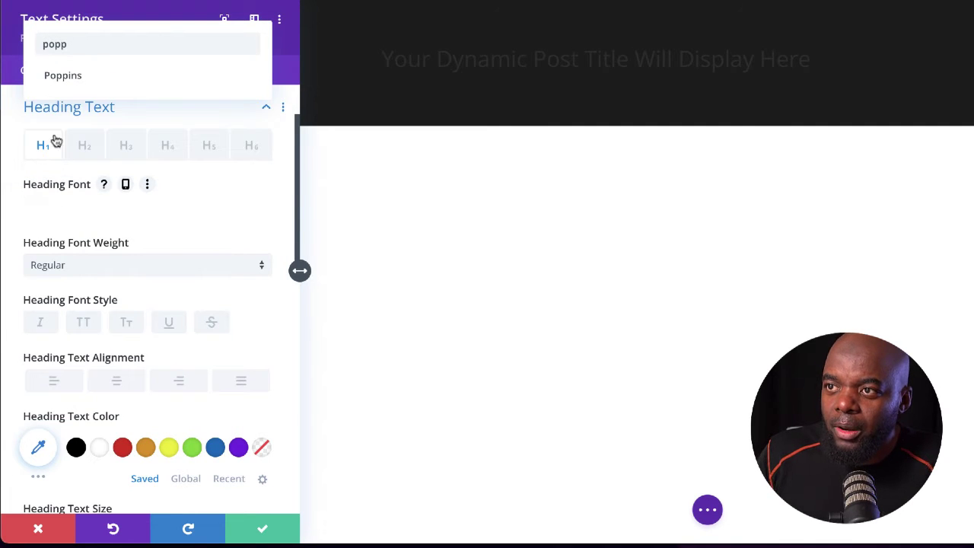
left_click(65, 76)
left_click(101, 268)
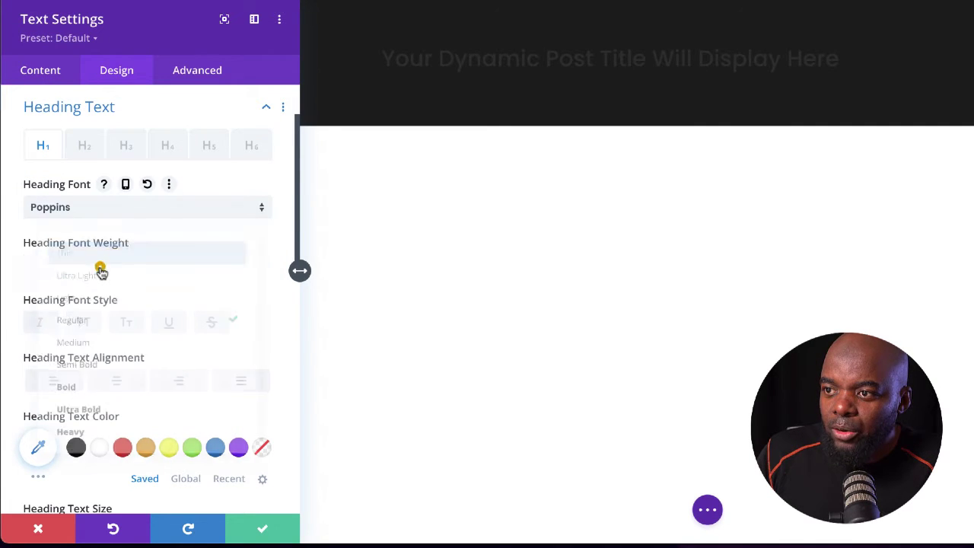
left_click(109, 395)
Colour the heading light grey #d3d3d3, enlarge it to 44px, and save.
scroll(186, 384, "down", 1)
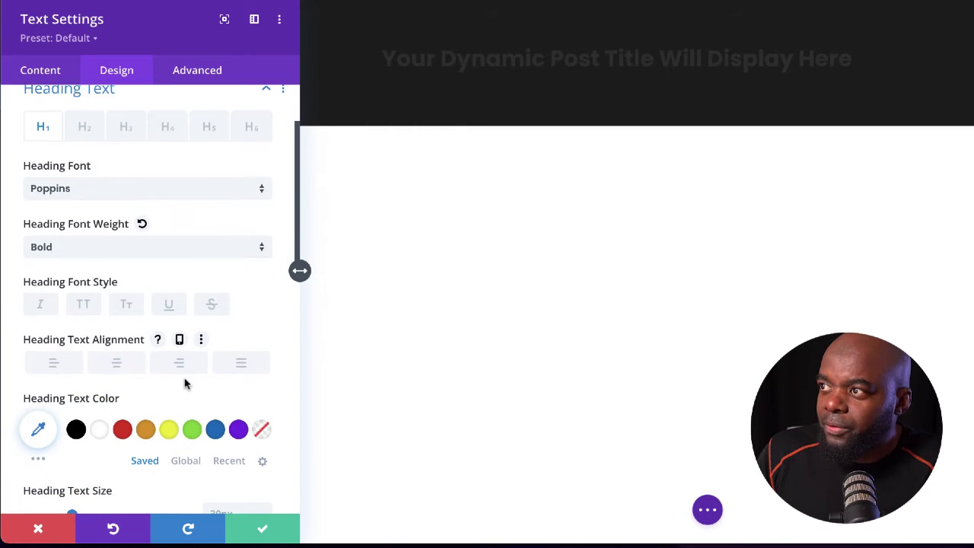
left_click(102, 423)
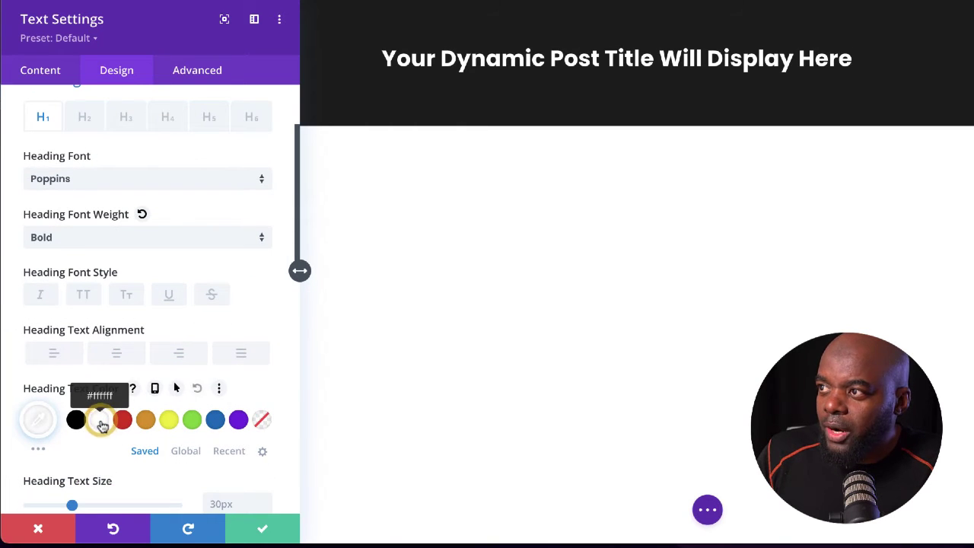
left_click(38, 422)
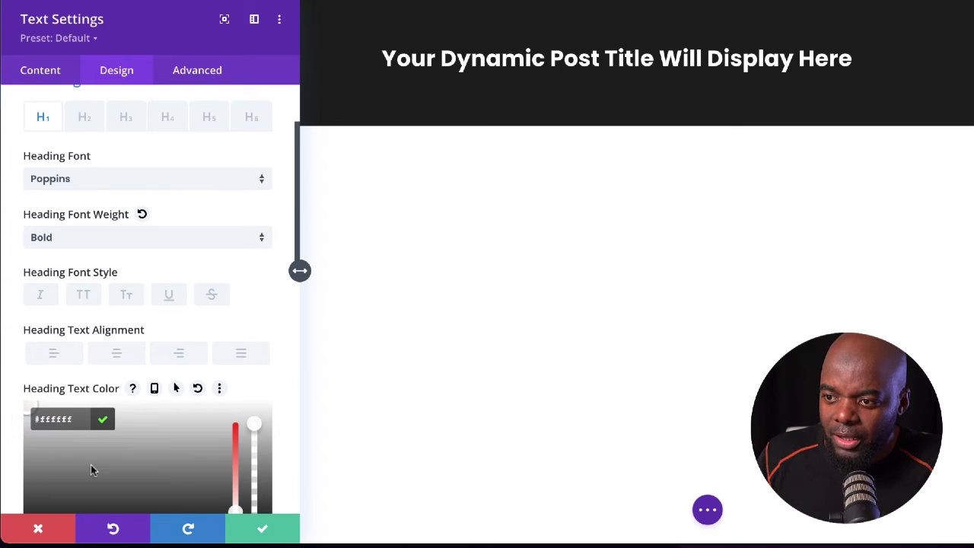
left_click(23, 411)
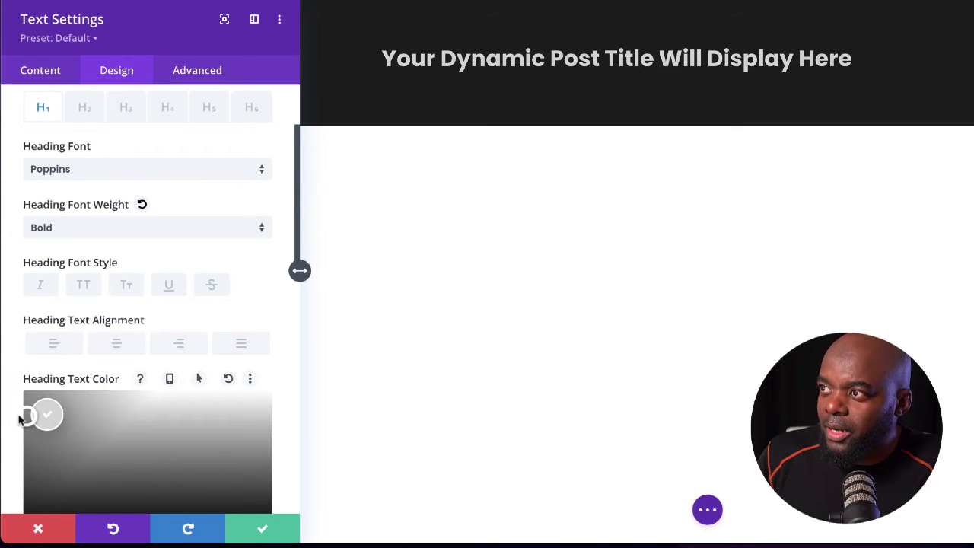
left_click(22, 419)
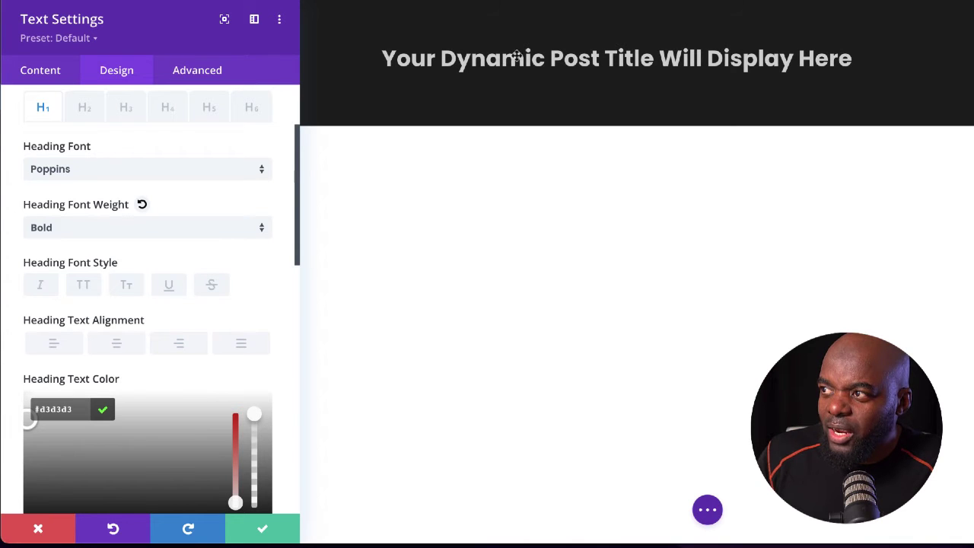
scroll(232, 333, "down", 2)
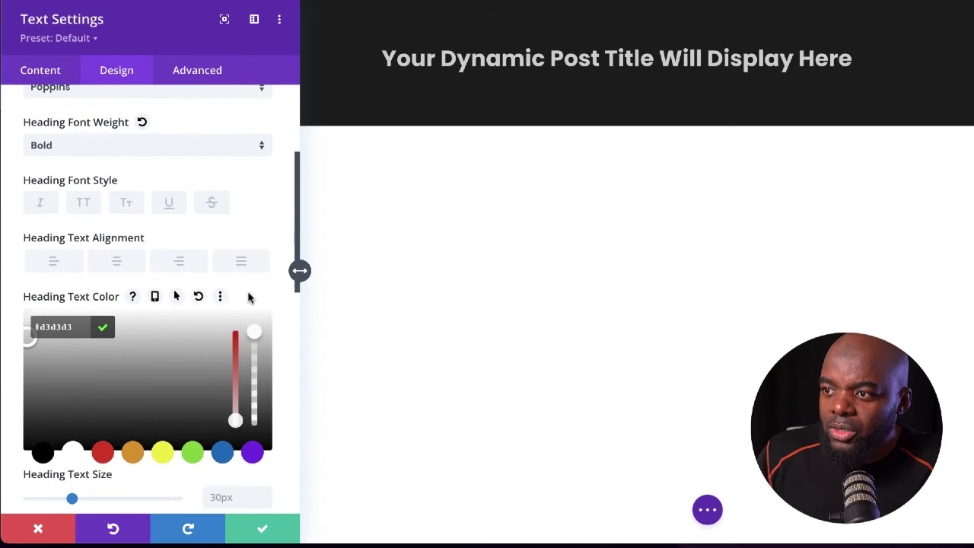
left_click(266, 232)
scroll(271, 410, "down", 1)
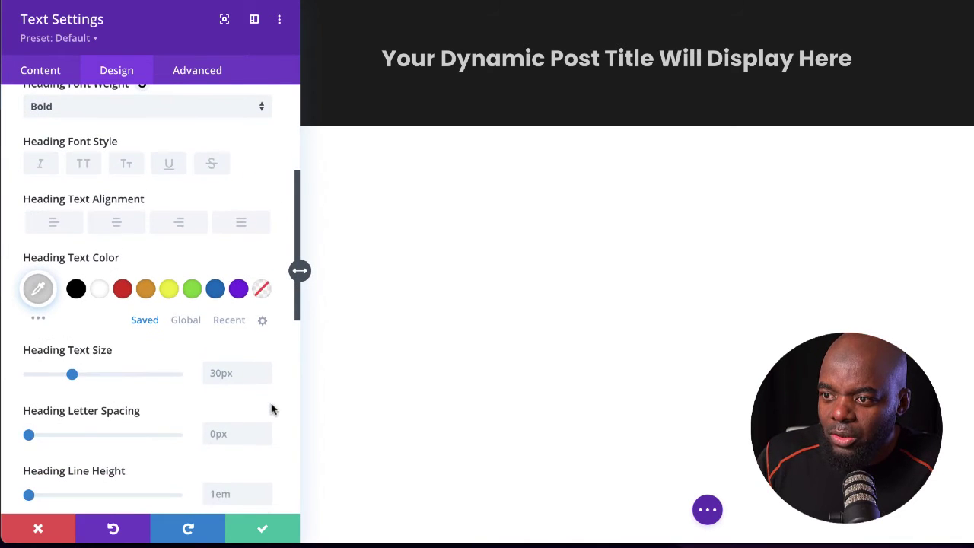
left_click_drag(76, 378, 92, 380)
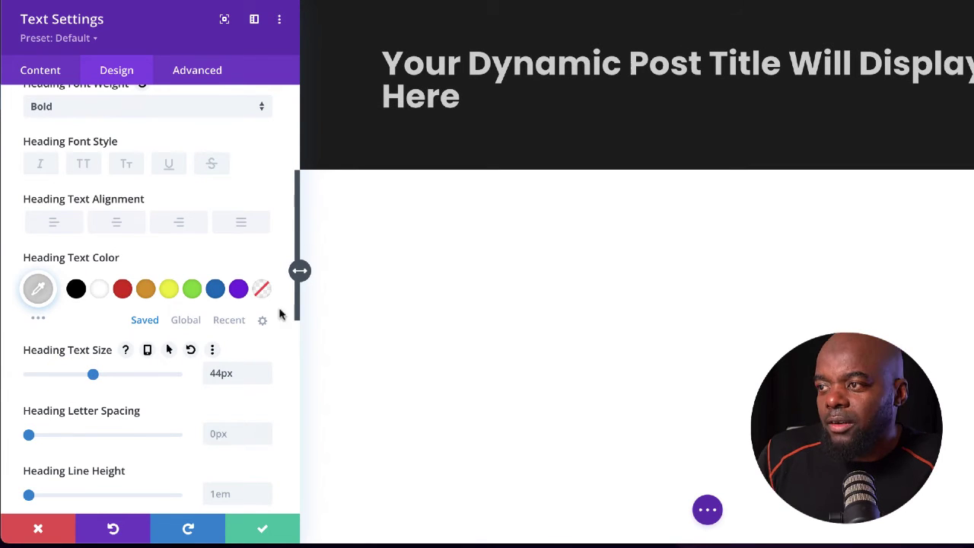
left_click(257, 528)
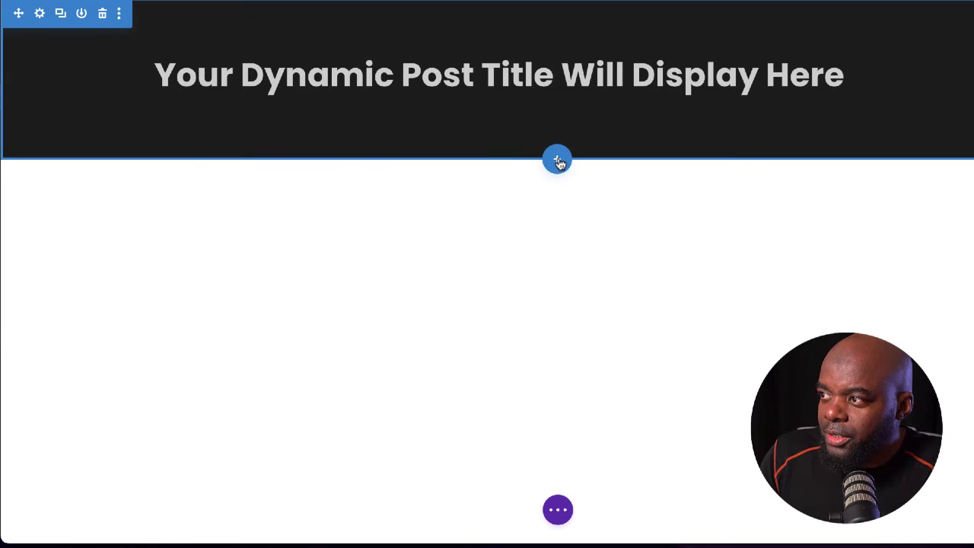
Add a regular section with a 2/3 + 1/3 row and insert a Post Content module.
left_click(558, 161)
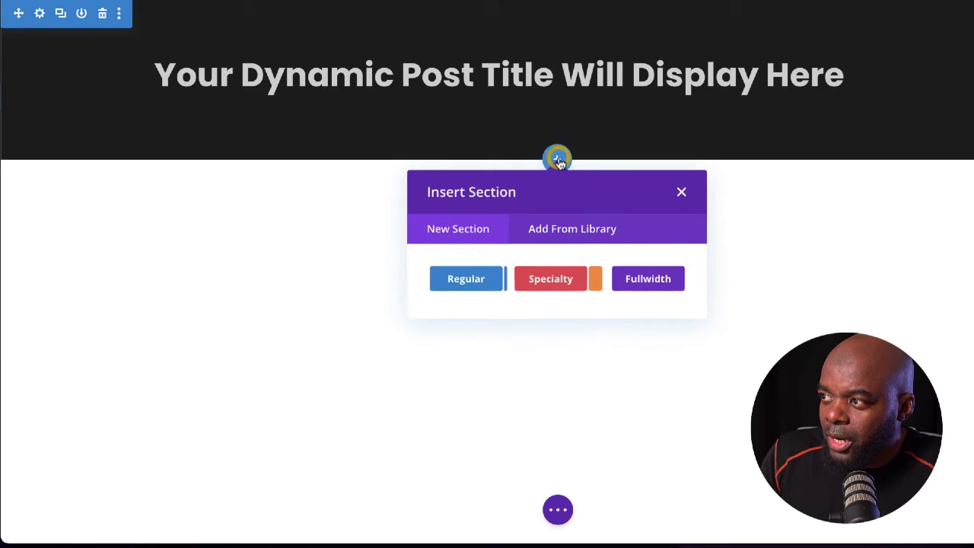
left_click(481, 281)
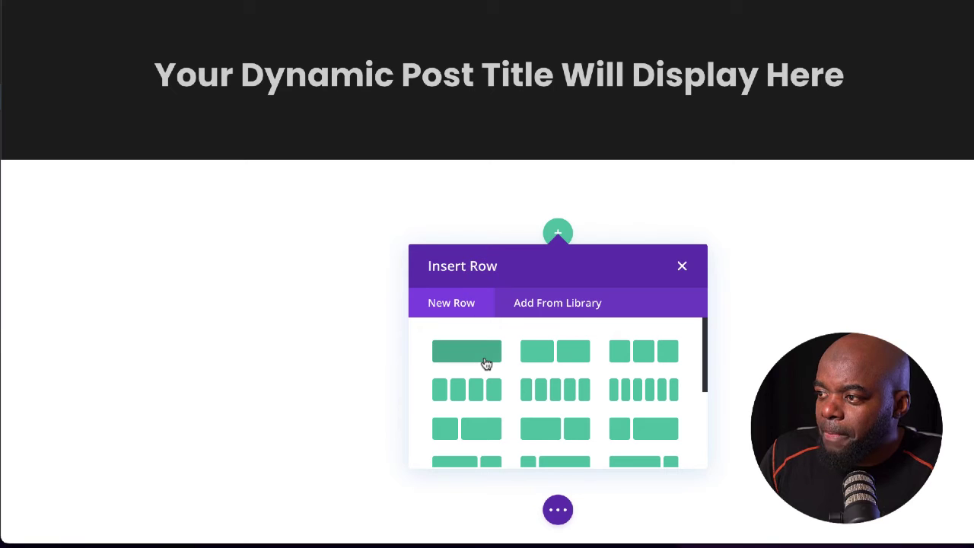
scroll(485, 361, "down", 1)
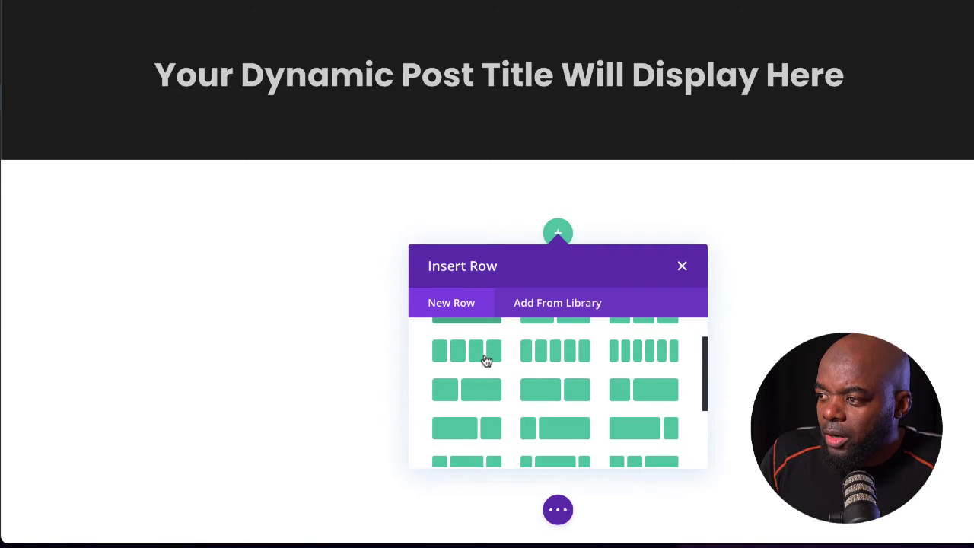
left_click(576, 392)
type("pop")
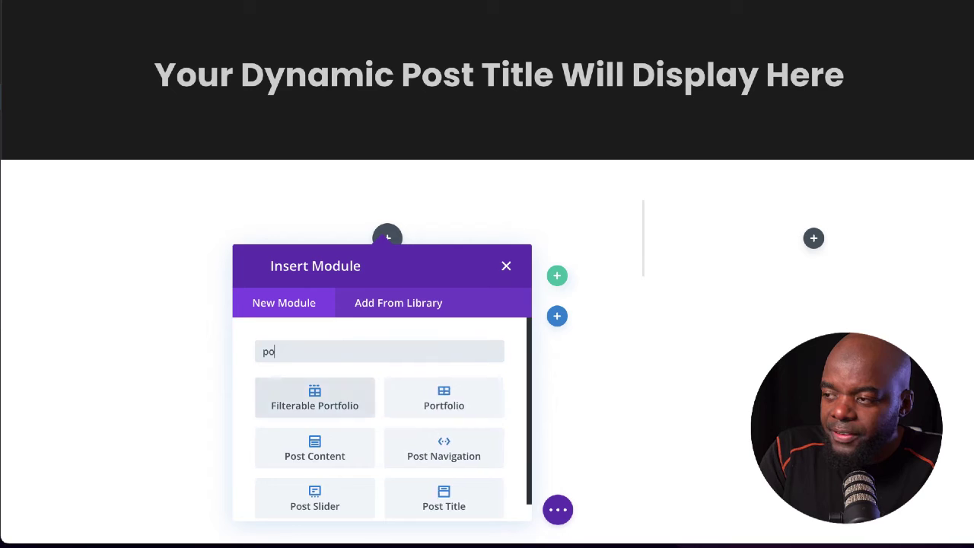
type("s")
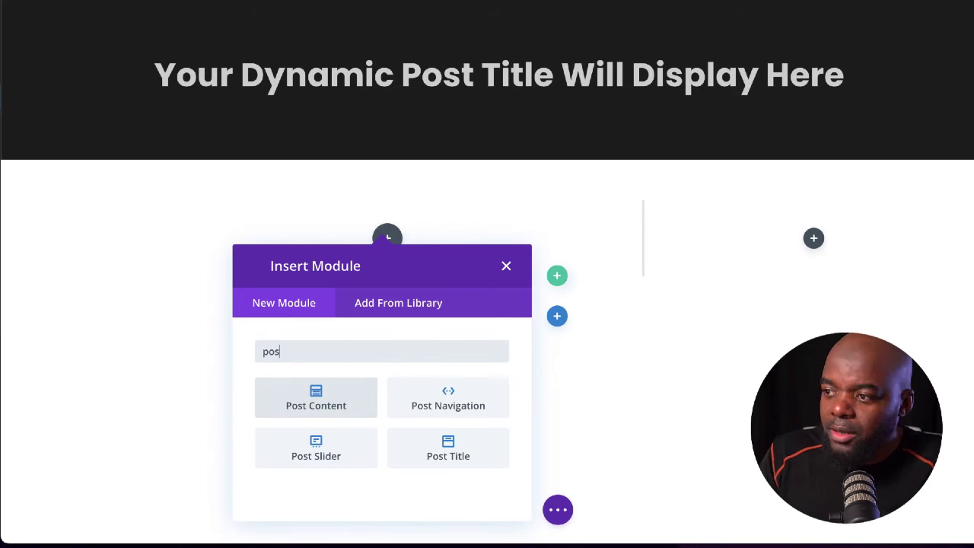
left_click(342, 403)
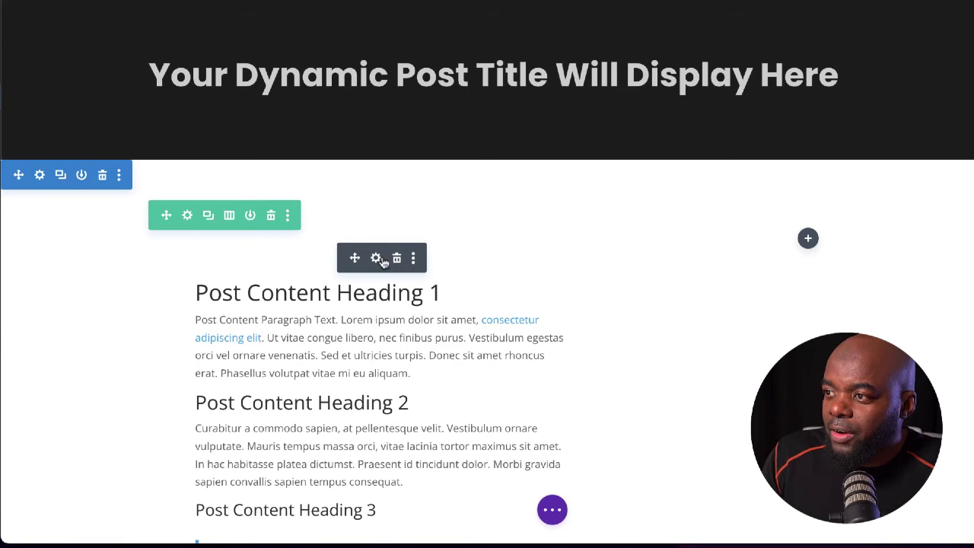
Style Post Content headings in Poppins, with Heading 1 bold and Heading 2 Poppins.
left_click(376, 259)
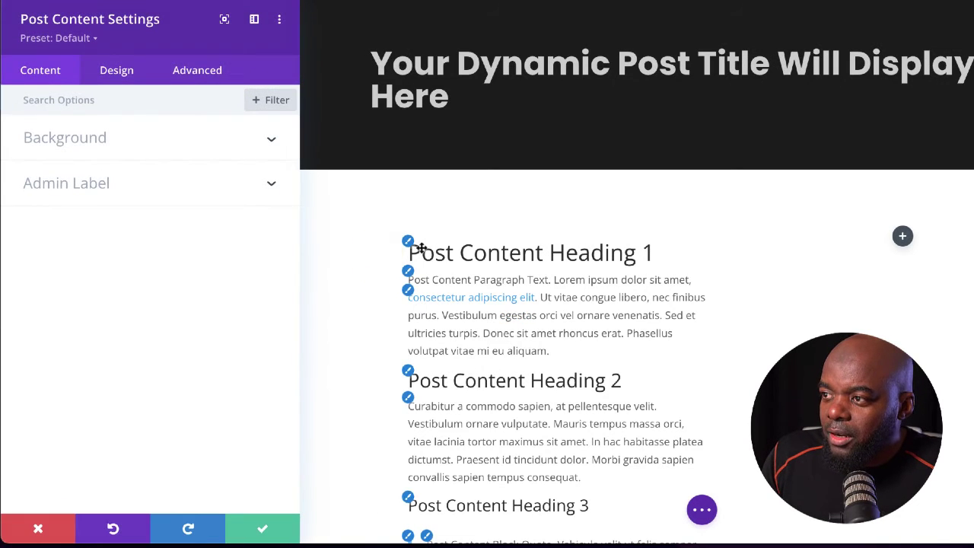
left_click(408, 242)
left_click(176, 218)
left_click(84, 117)
left_click(127, 265)
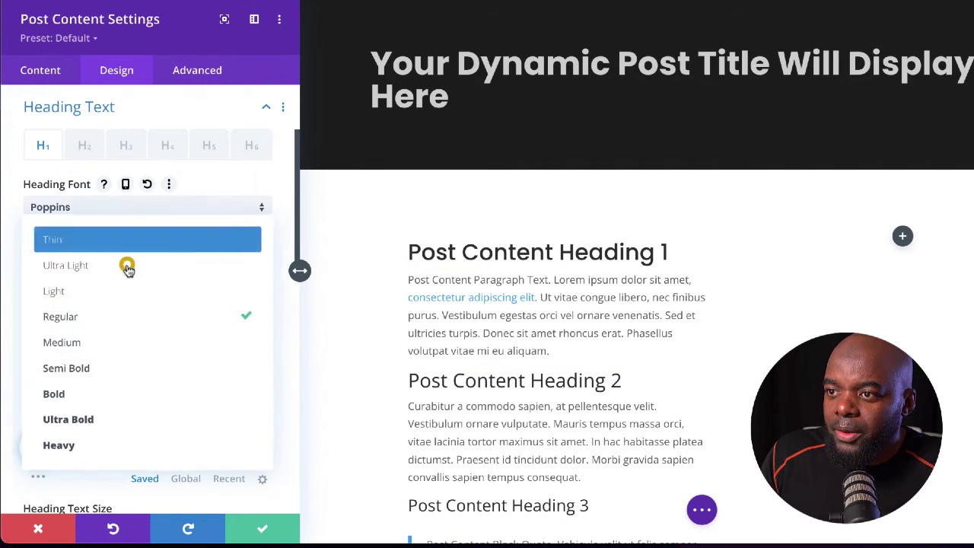
left_click(152, 394)
left_click(408, 371)
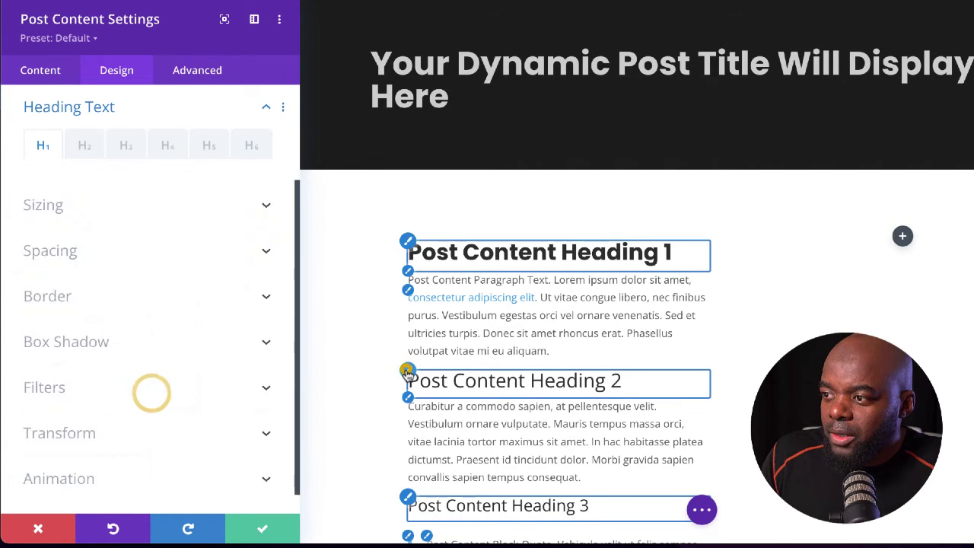
left_click(131, 212)
left_click(65, 117)
Set paragraph text to Poppins at 16px with 1.8em line height.
left_click(408, 231)
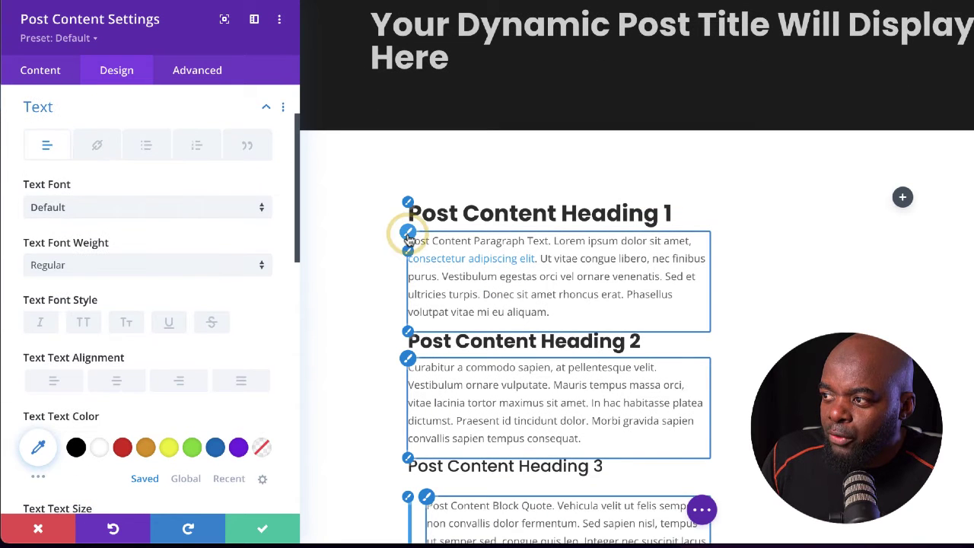
left_click(206, 208)
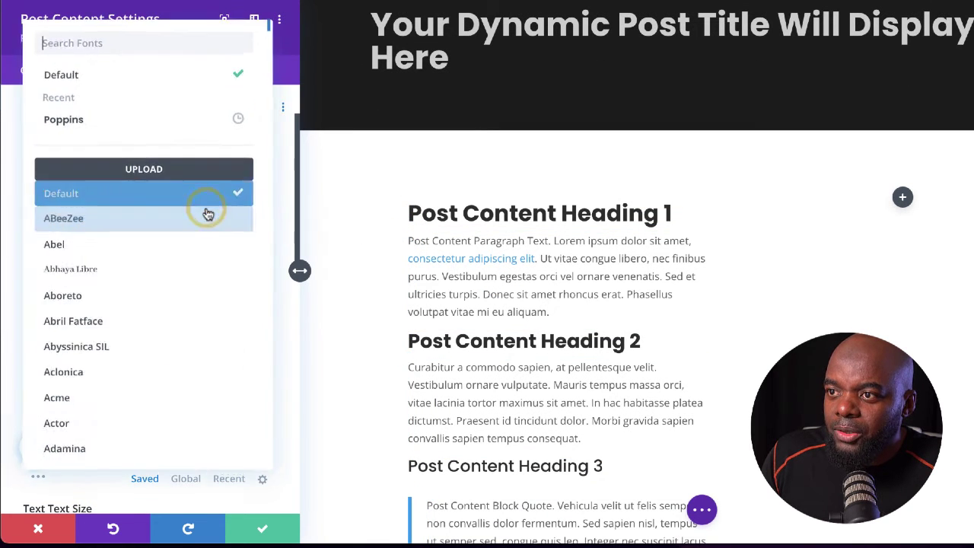
left_click(144, 124)
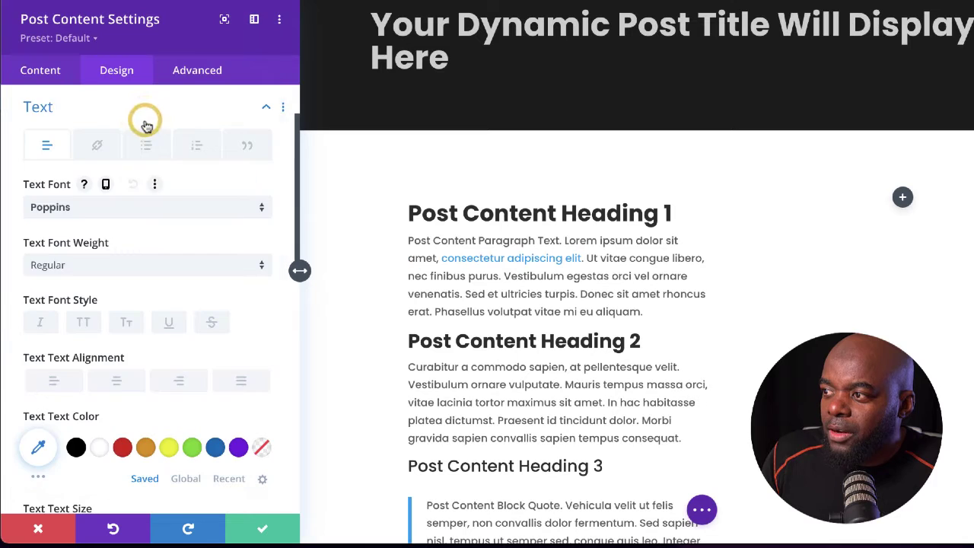
scroll(228, 357, "down", 3)
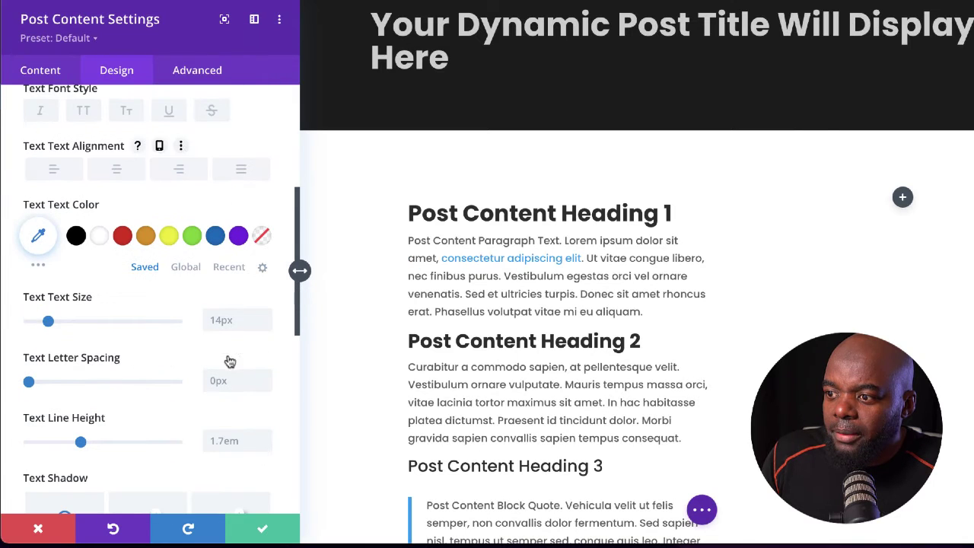
left_click(266, 316)
left_click(266, 316)
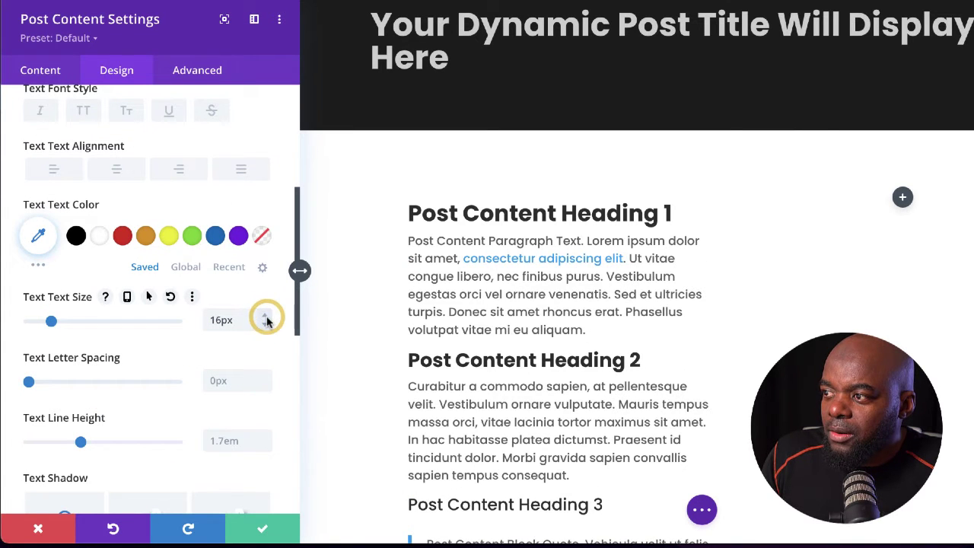
left_click(266, 438)
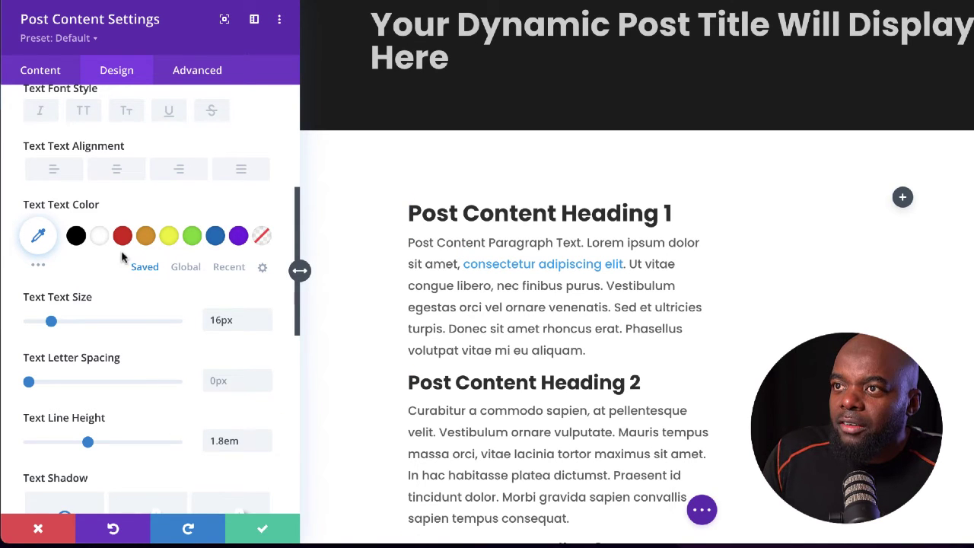
Make the Post Content module background transparent and save its settings.
left_click(42, 70)
left_click(87, 139)
scroll(232, 337, "down", 1)
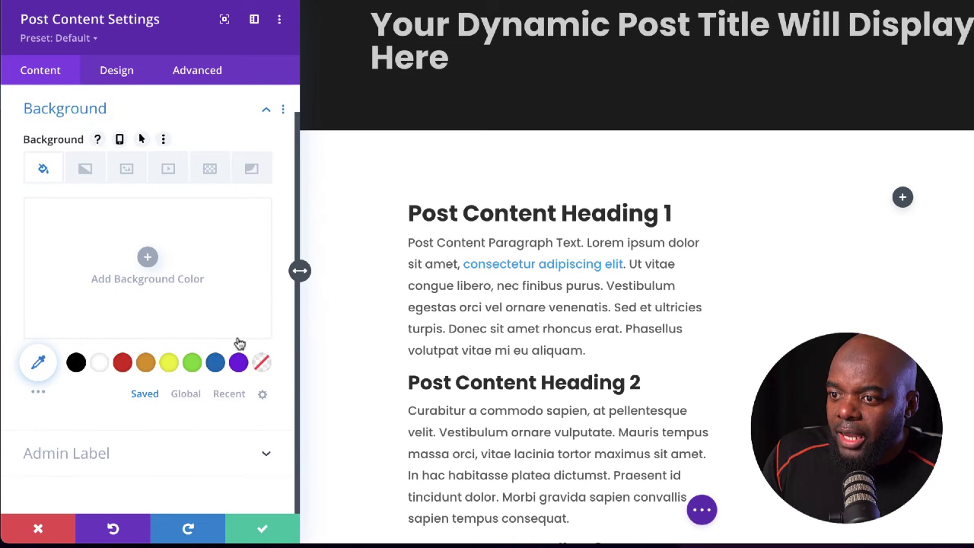
left_click(261, 362)
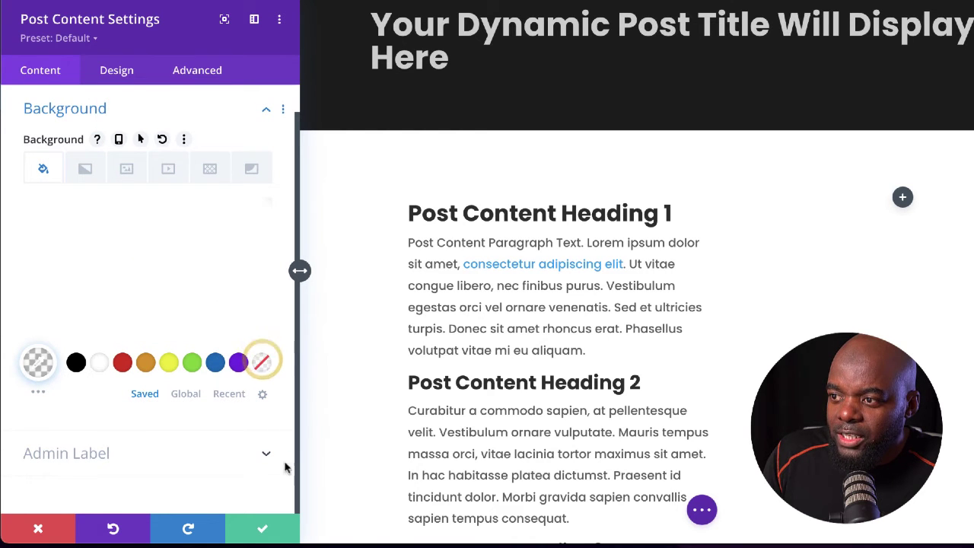
left_click(266, 532)
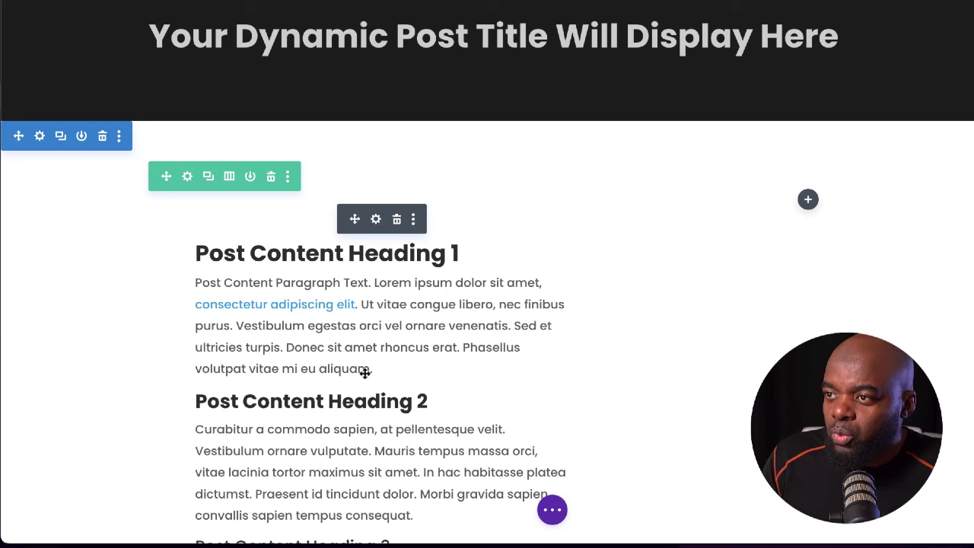
Give the post-content row a light grey #efefef background.
left_click(188, 178)
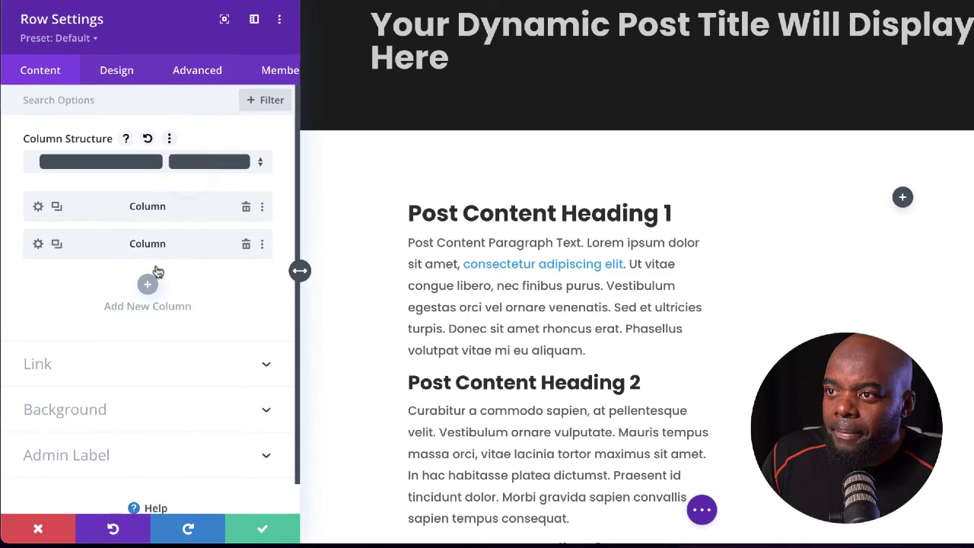
left_click(118, 416)
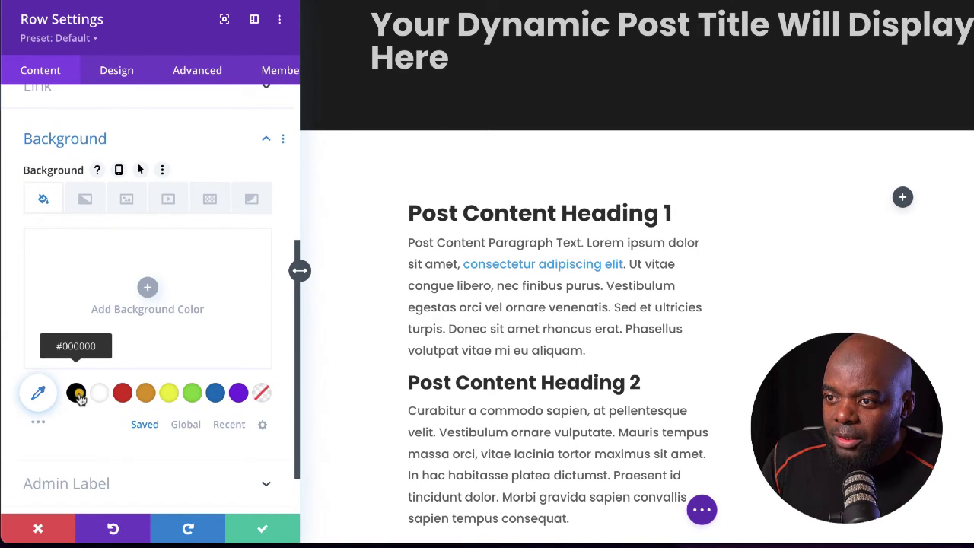
left_click(76, 392)
left_click_drag(51, 283, 10, 242)
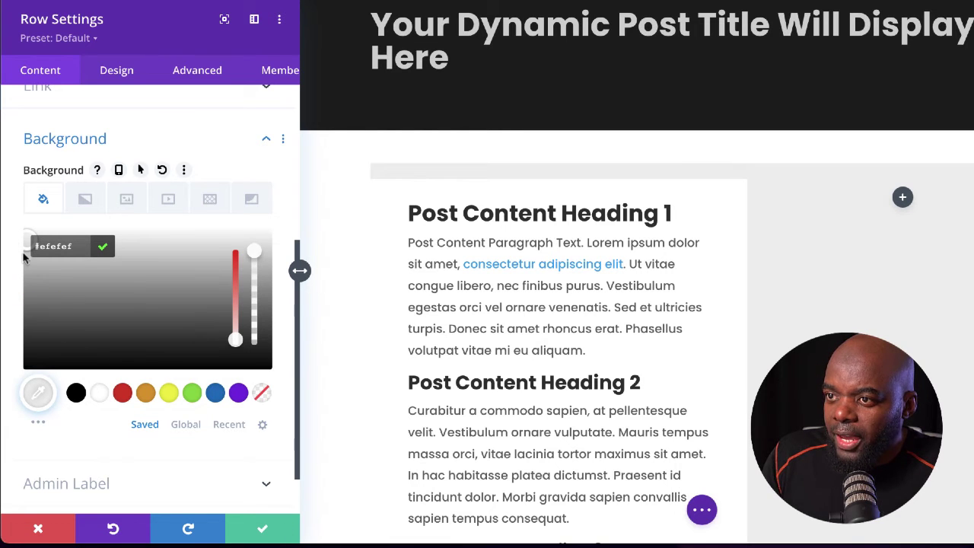
Set the row's padding to 5% on all sides.
left_click(122, 73)
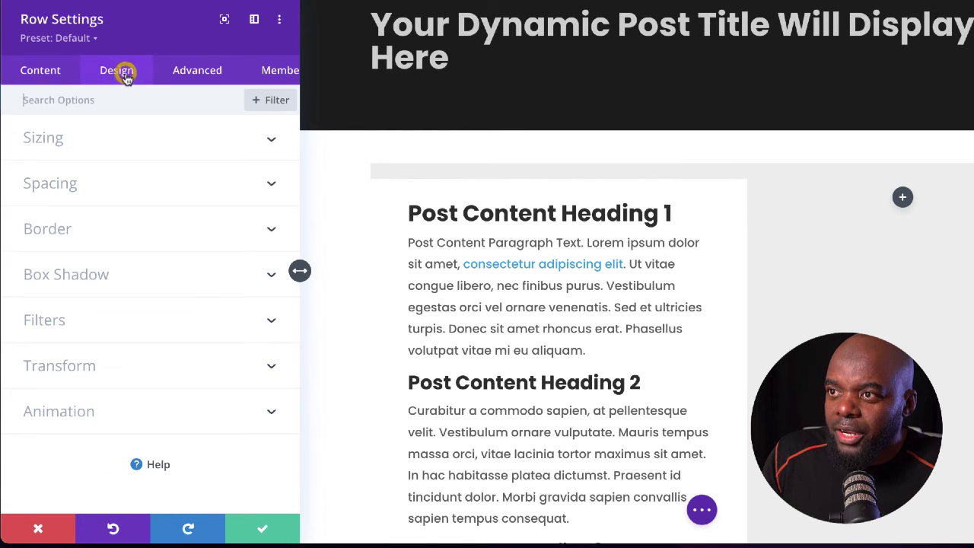
left_click(77, 188)
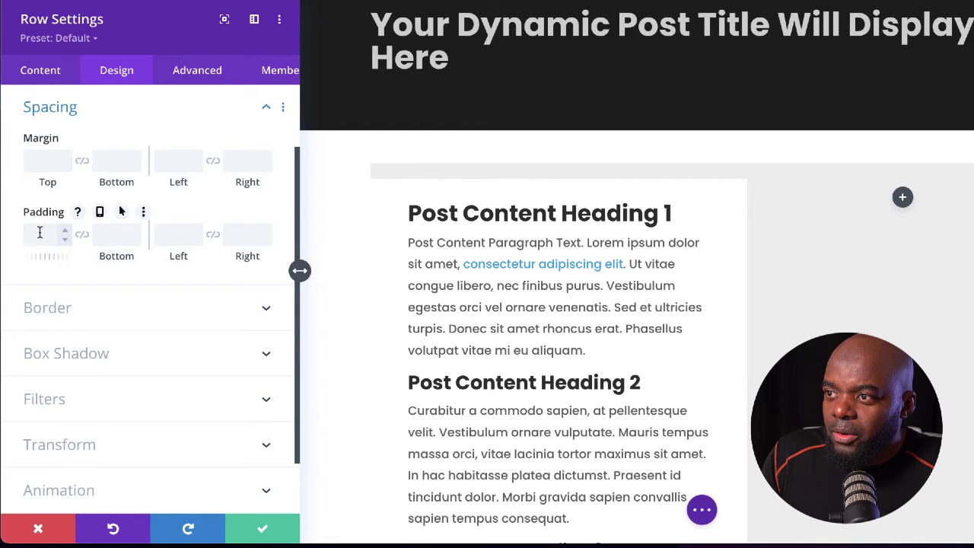
type("5%")
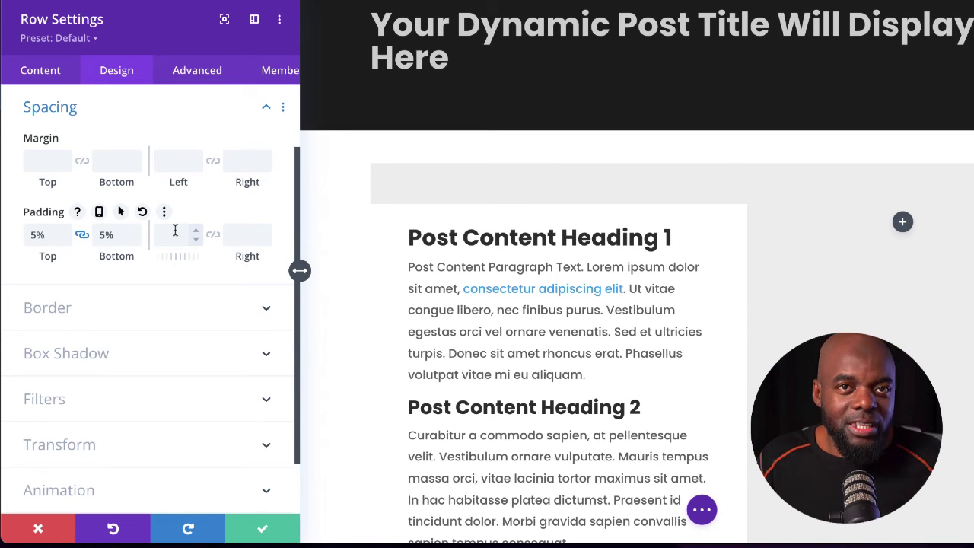
type("5")
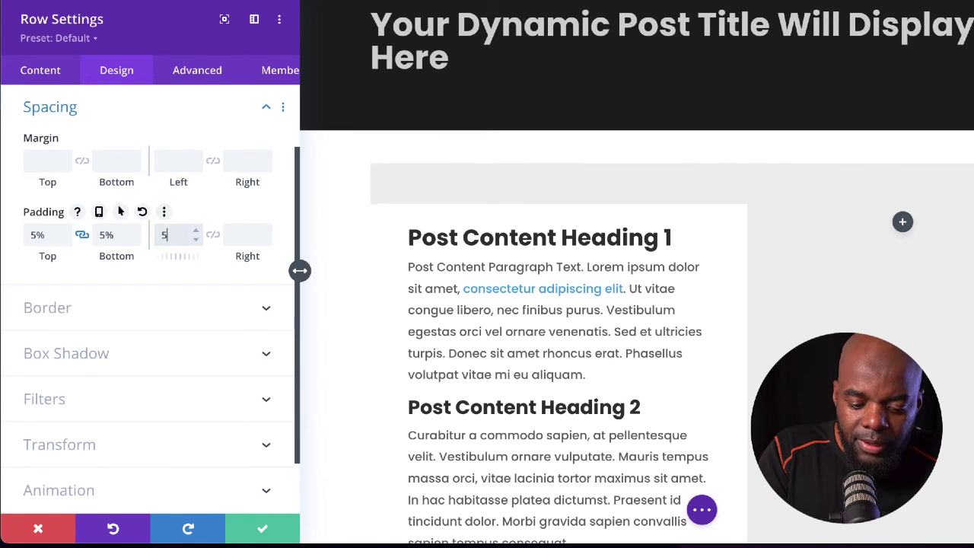
type("5px")
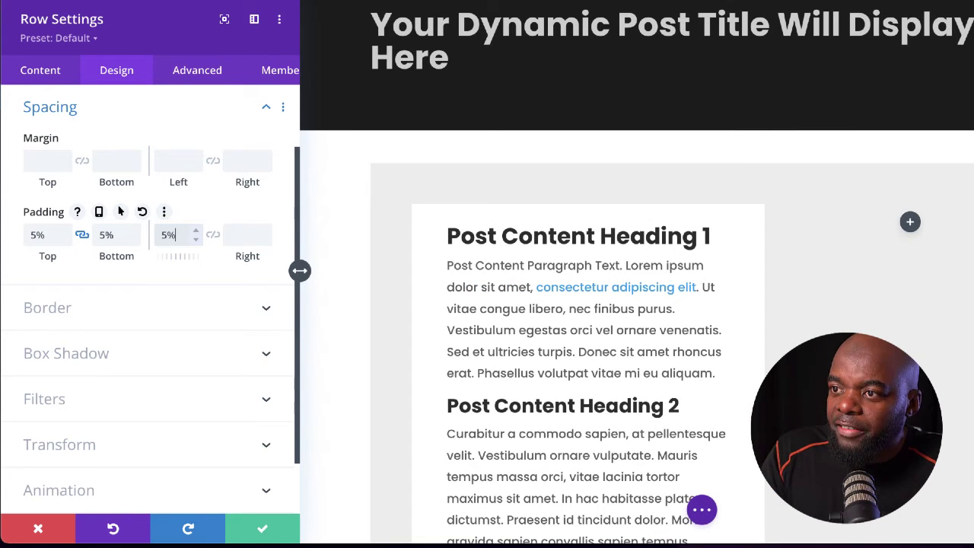
left_click(212, 236)
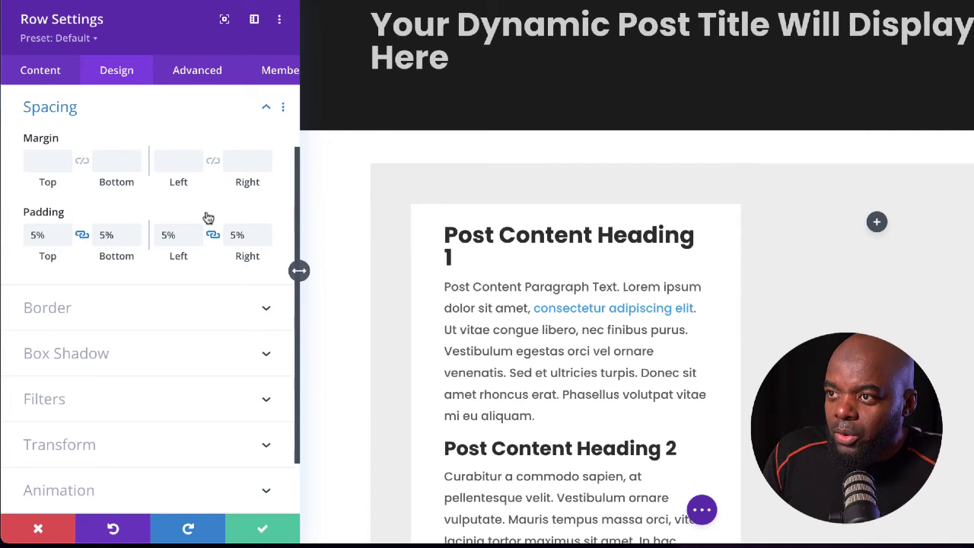
Round the row's corners to 10px and save the row settings.
left_click(83, 316)
left_click(56, 170)
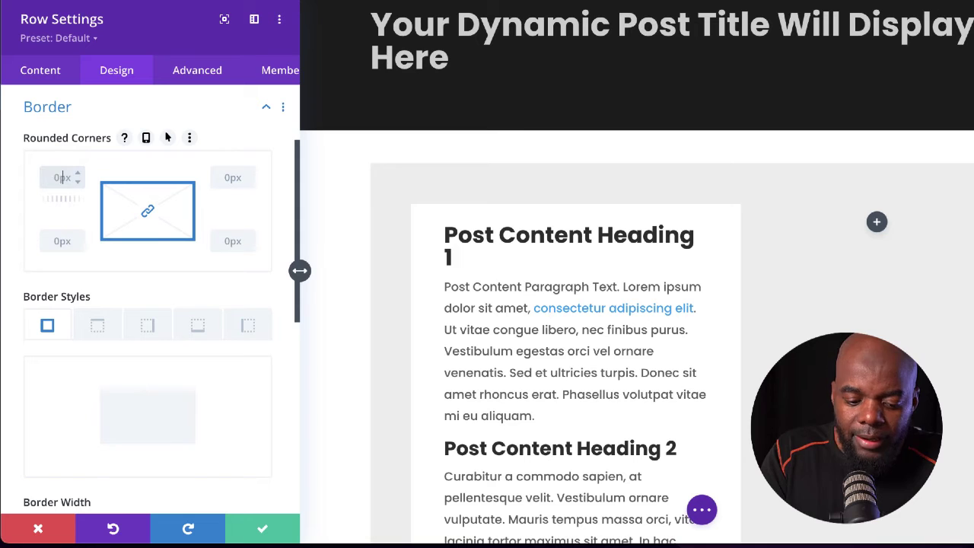
type("10px")
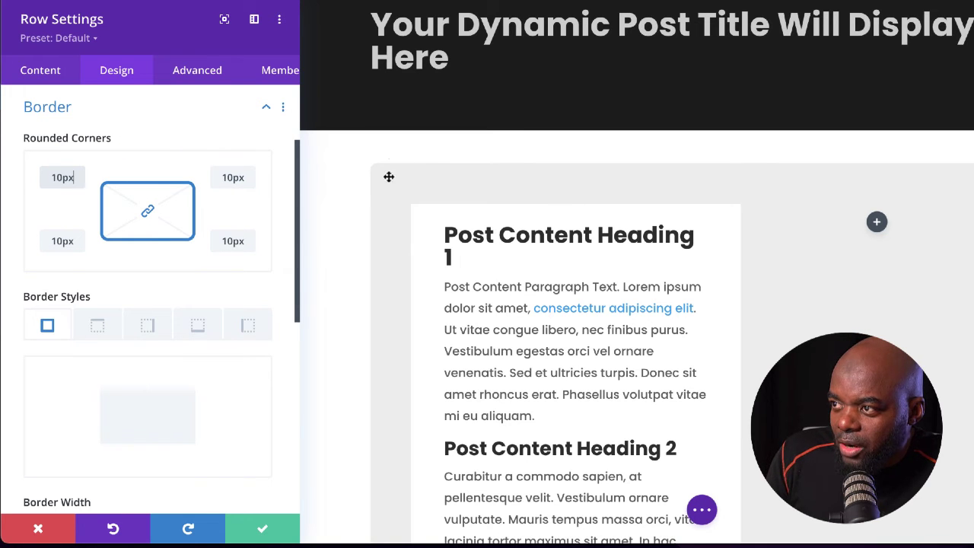
left_click(262, 528)
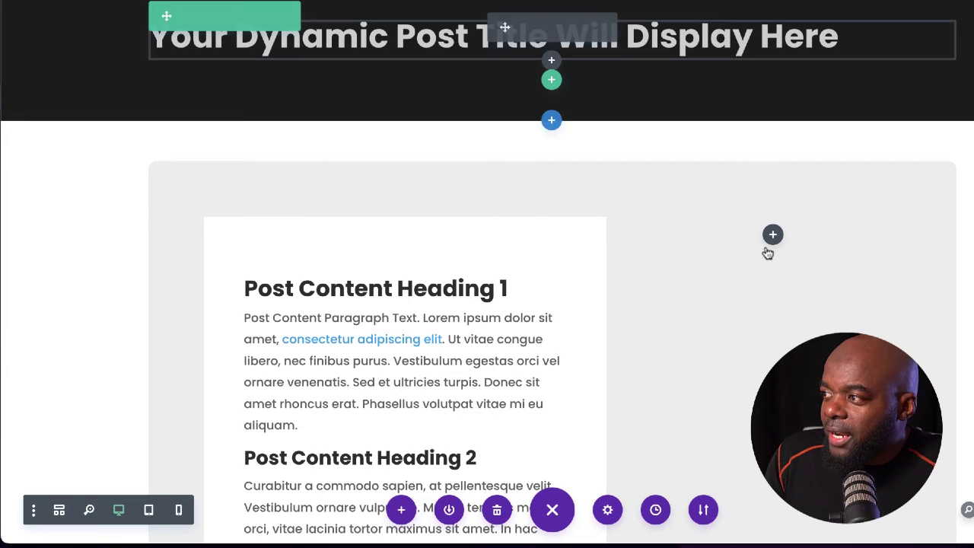
Insert a Blurb module into the row's right column.
left_click(773, 235)
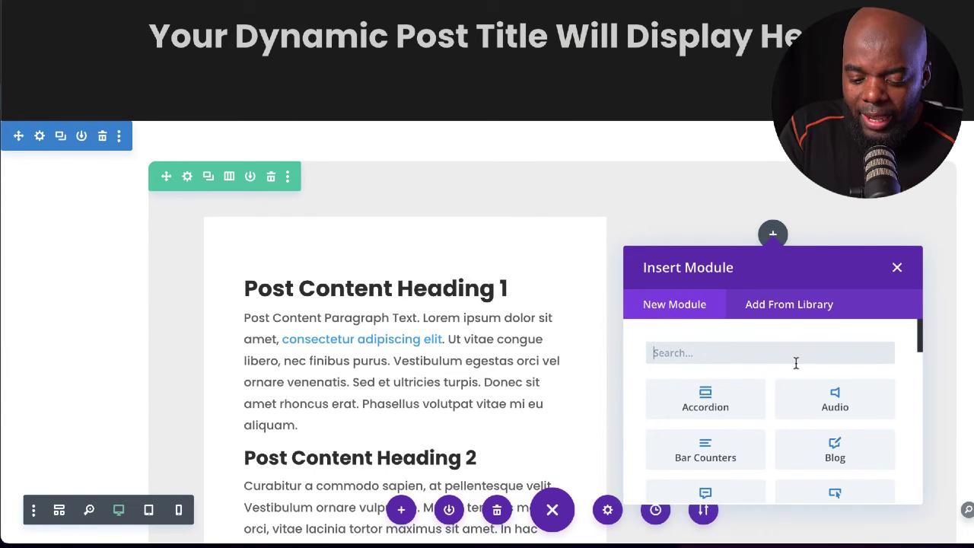
type("bl")
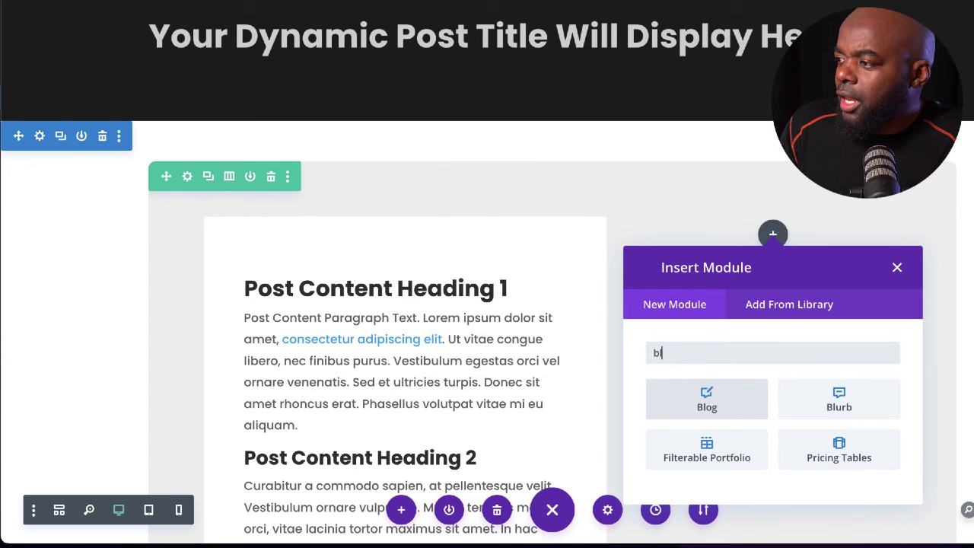
left_click(843, 392)
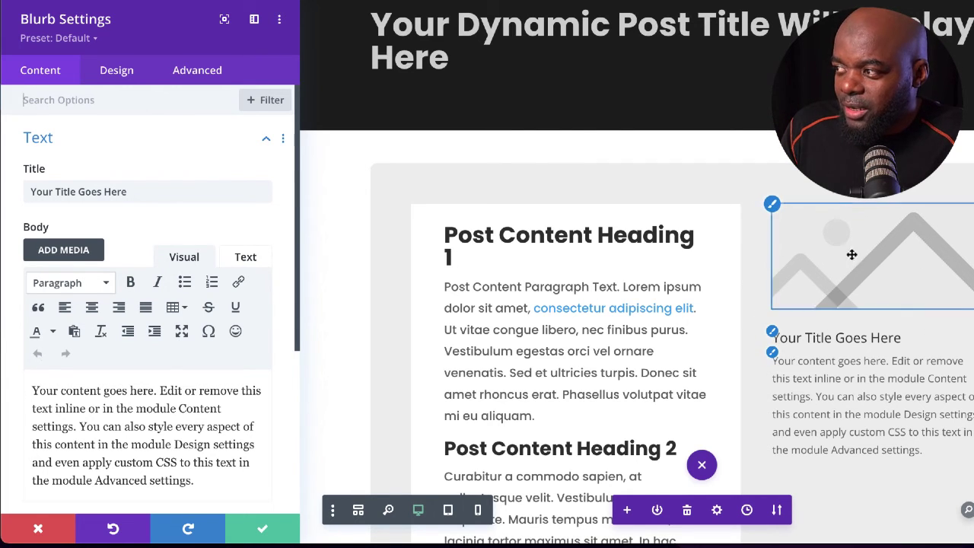
Title the blurb 'Support' and replace its body with shorter placeholder text.
triple_click(135, 189)
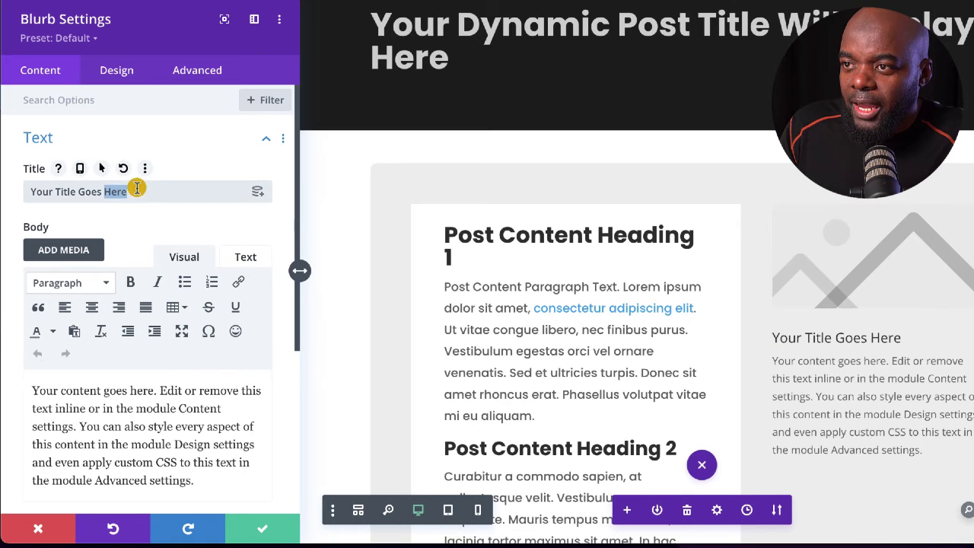
type("Support")
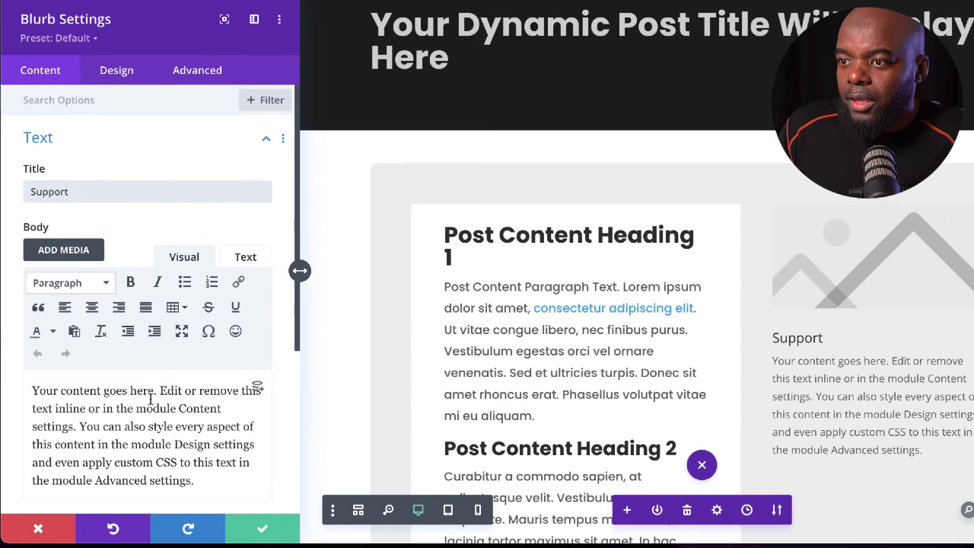
scroll(145, 342, "down", 1)
left_click_drag(228, 434, 23, 381)
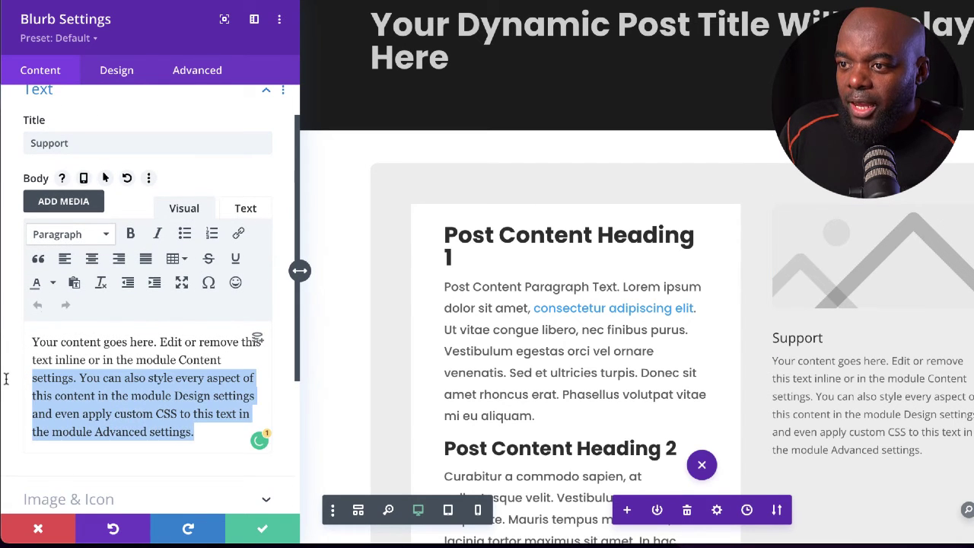
type("Lorem ipsum dolor sit amet, consectetuer adipiscing elit. Donec odio. Quisque volutpat mattis eros.")
left_click(103, 448)
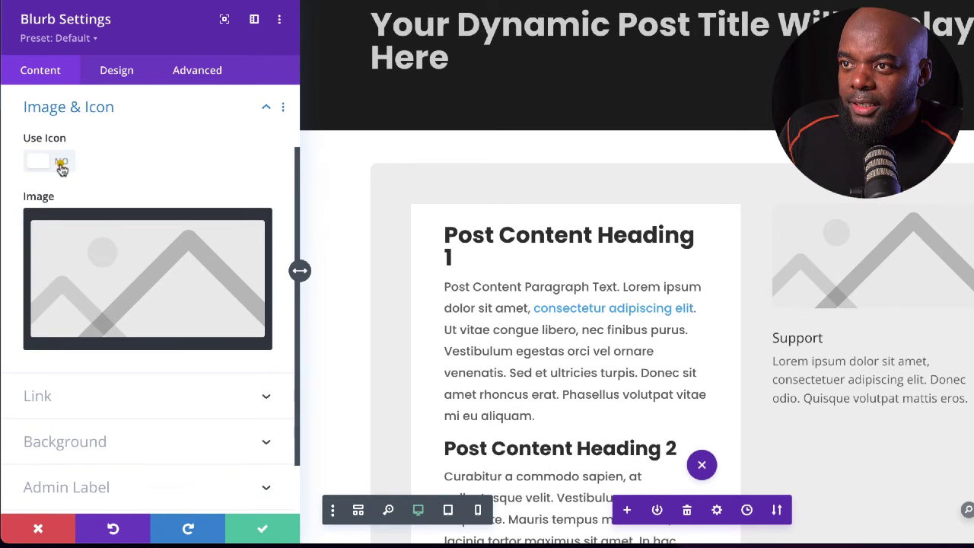
Replace the Support blurb's image with the lifebuoy icon found by searching 'hel'.
left_click(61, 163)
left_click(119, 222)
type("hel")
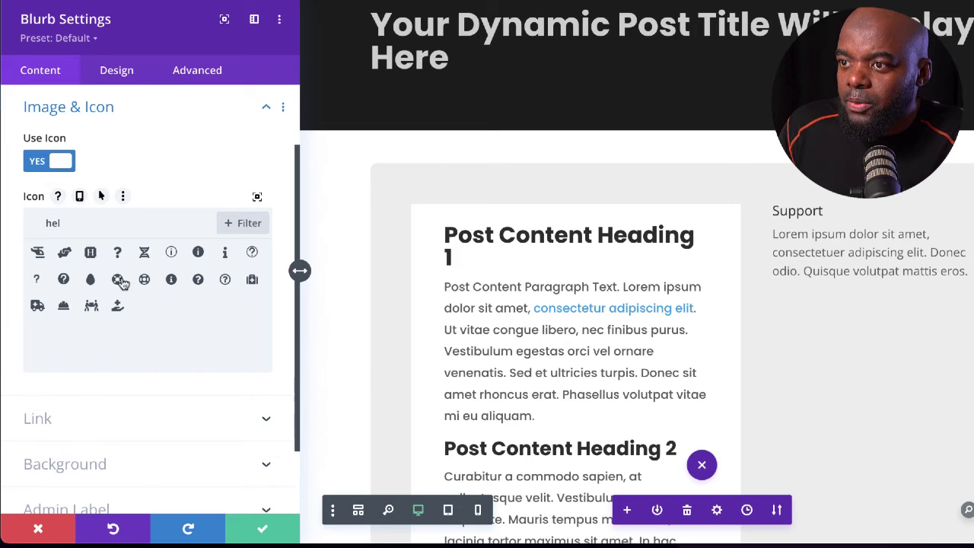
left_click(119, 279)
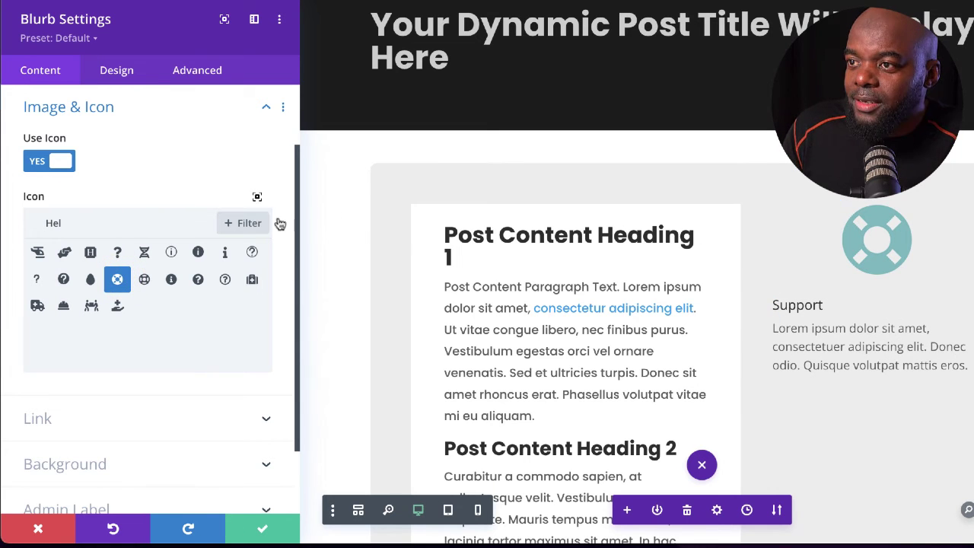
Bring up the blurb's Design > Image & Icon styling options.
left_click(121, 76)
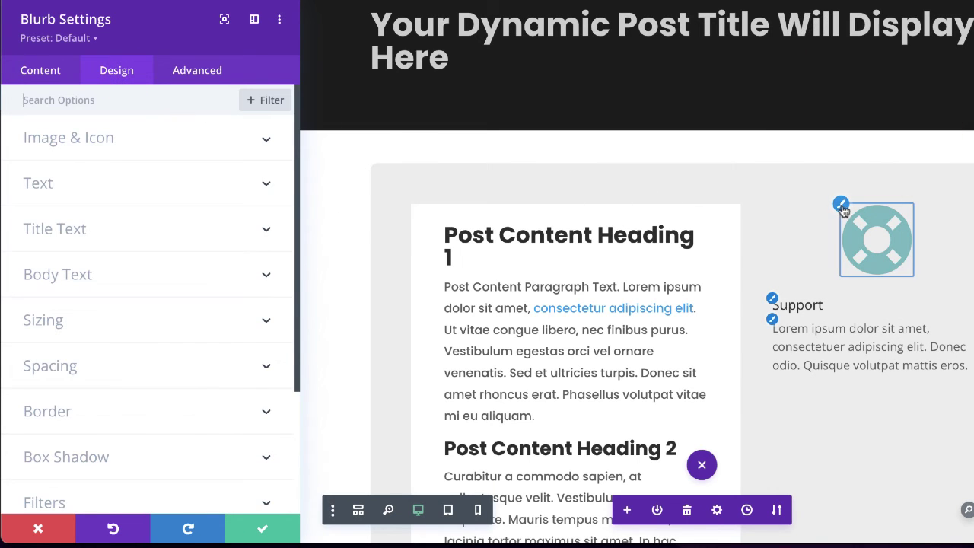
left_click(839, 205)
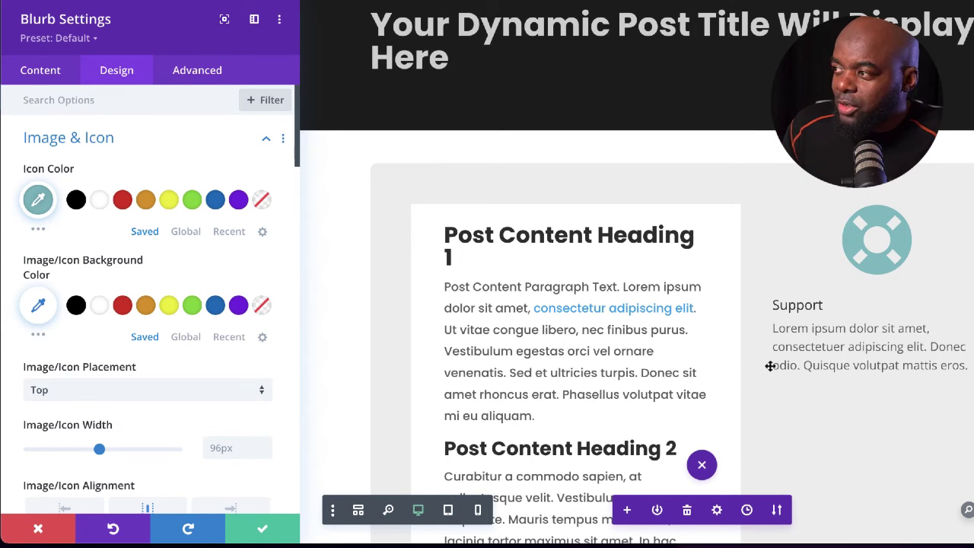
mouse_move(857, 222)
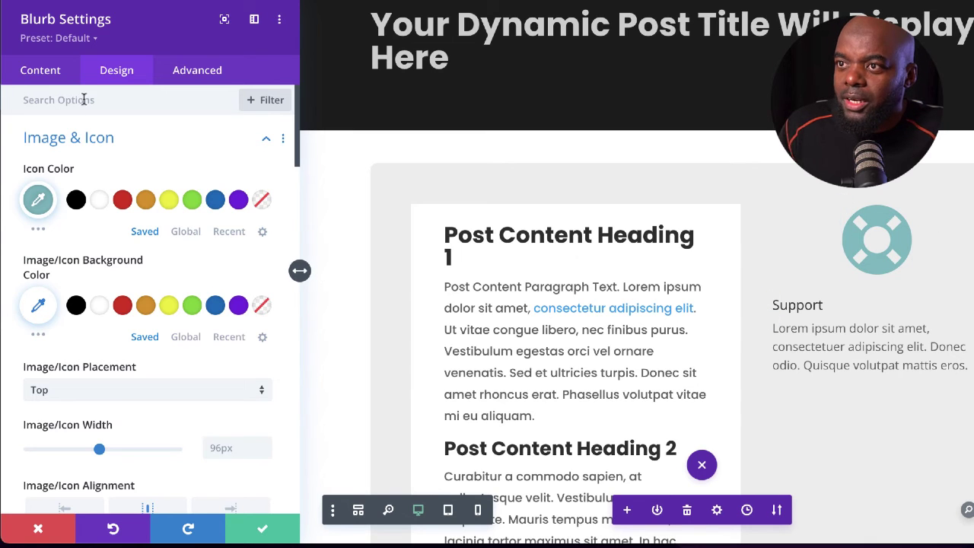
Set the Support blurb's background to black, then lighten it to a dark grey.
left_click(63, 77)
left_click(102, 270)
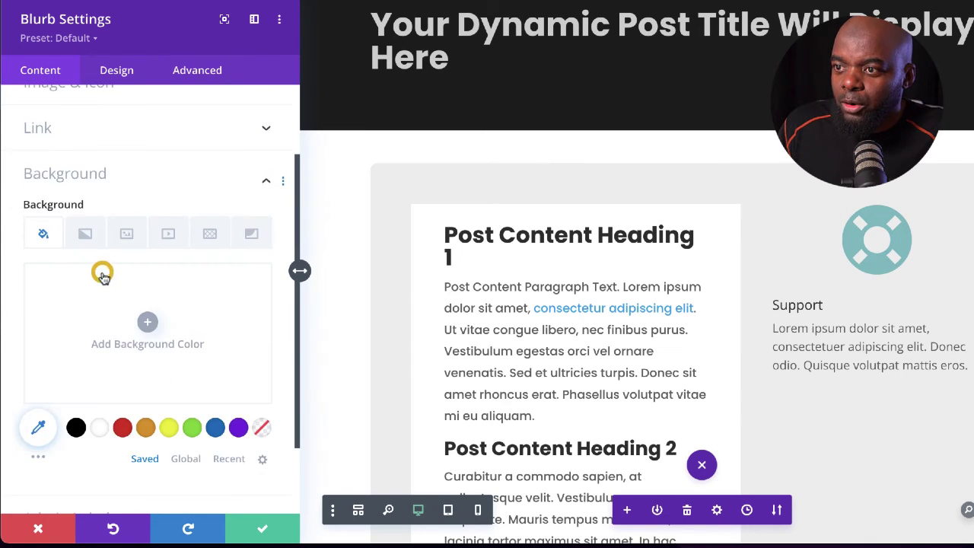
left_click(76, 364)
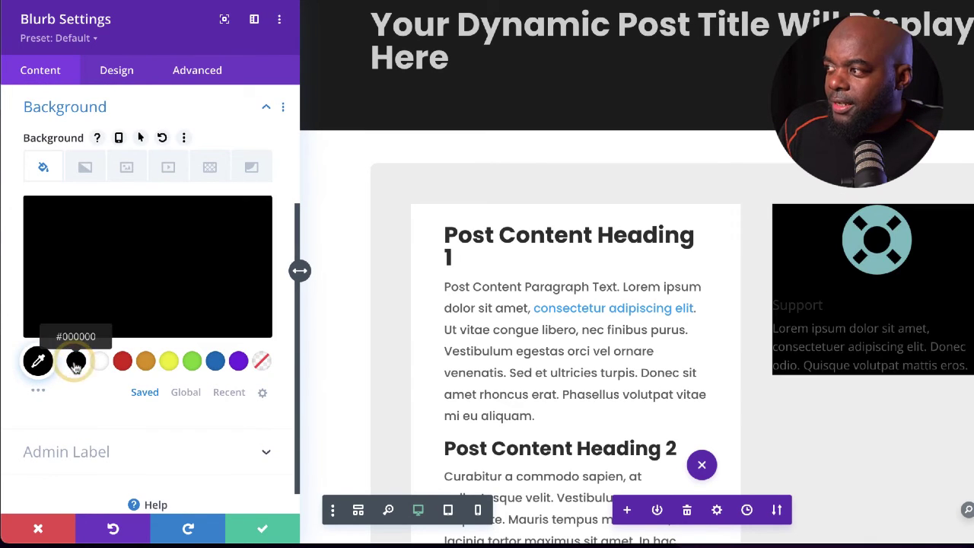
left_click(26, 326)
left_click_drag(26, 326, 23, 312)
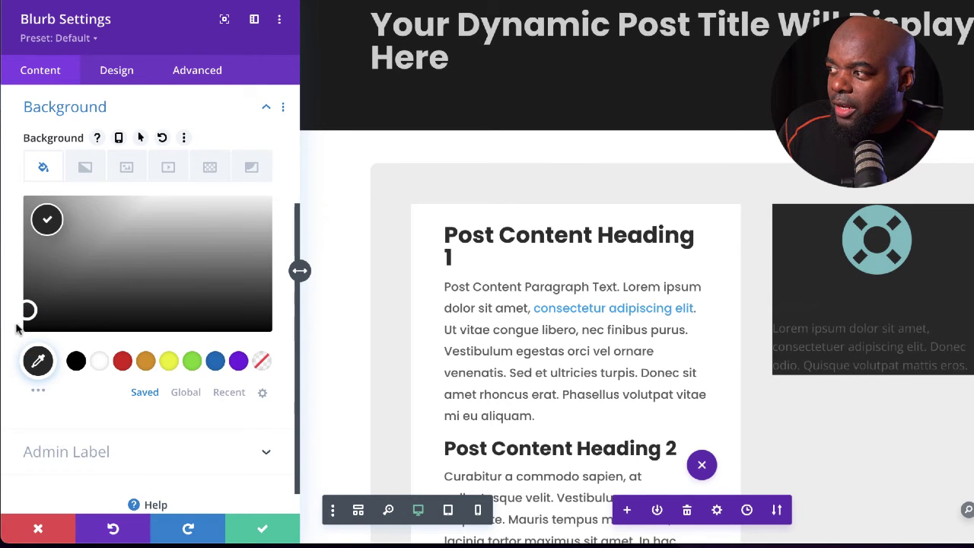
left_click(116, 70)
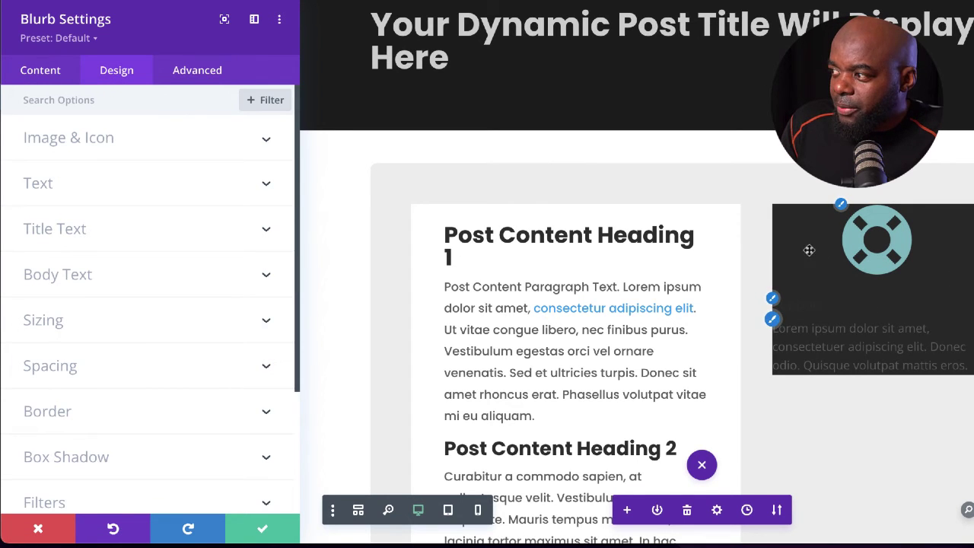
Pad the Support blurb with linked 8% top/bottom and 9% left/right padding.
left_click(72, 366)
left_click(42, 236)
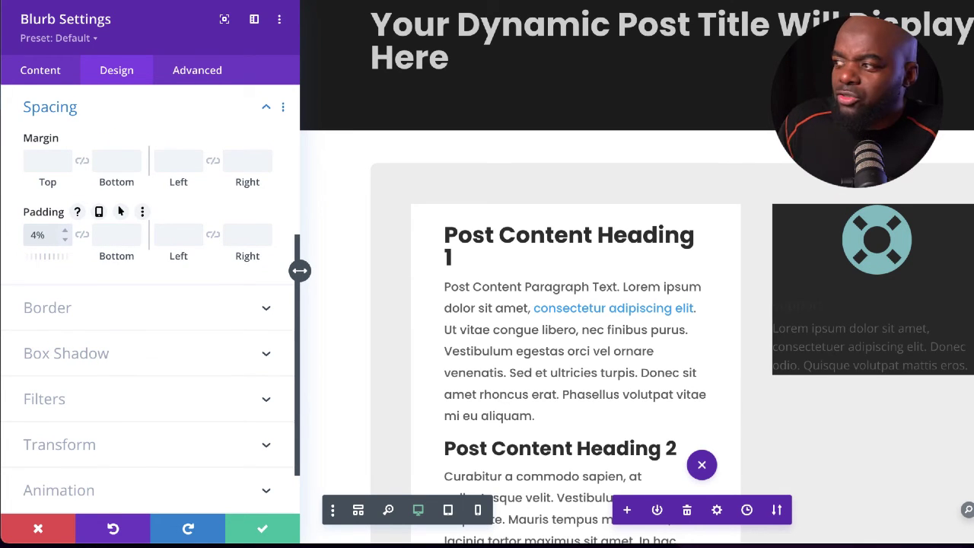
left_click(82, 235)
left_click(168, 234)
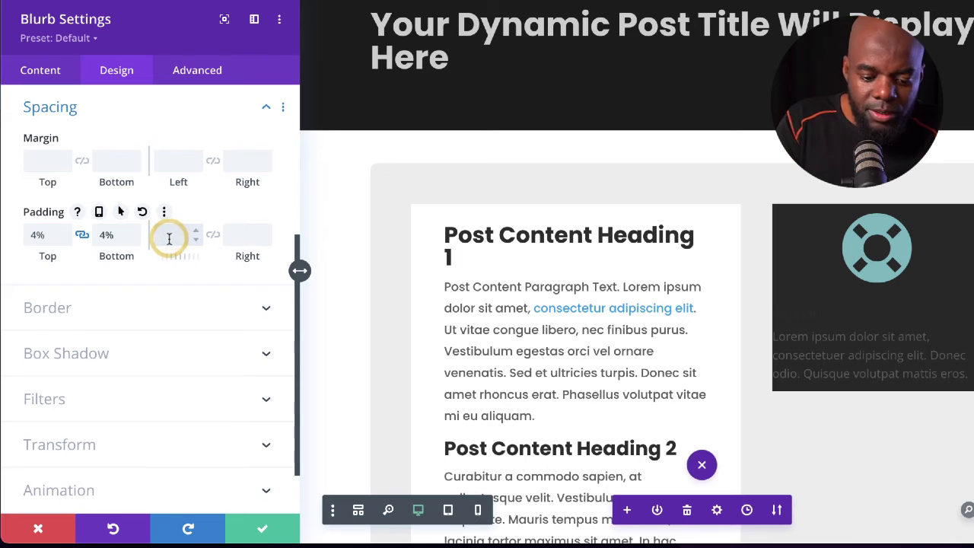
left_click(196, 231)
left_click(196, 231)
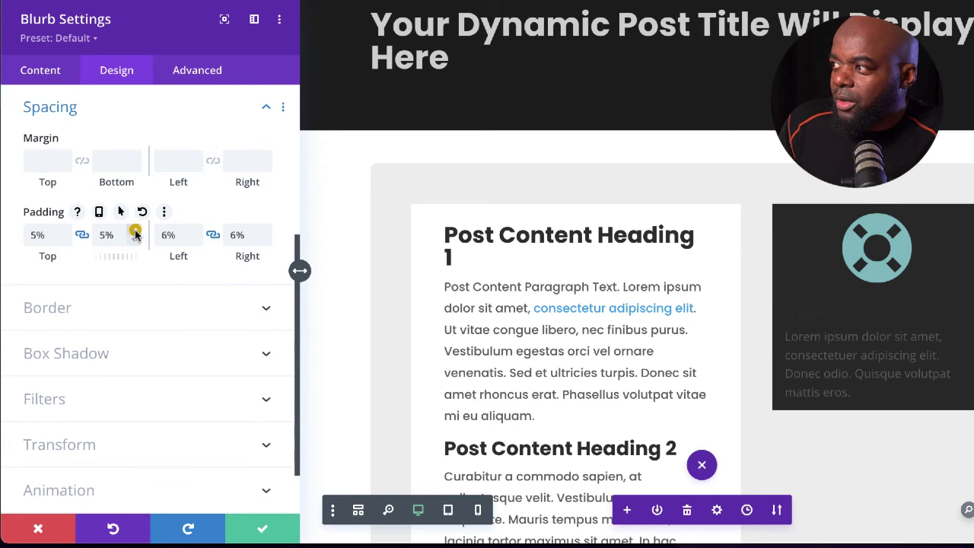
left_click(134, 232)
left_click(134, 232)
left_click(134, 231)
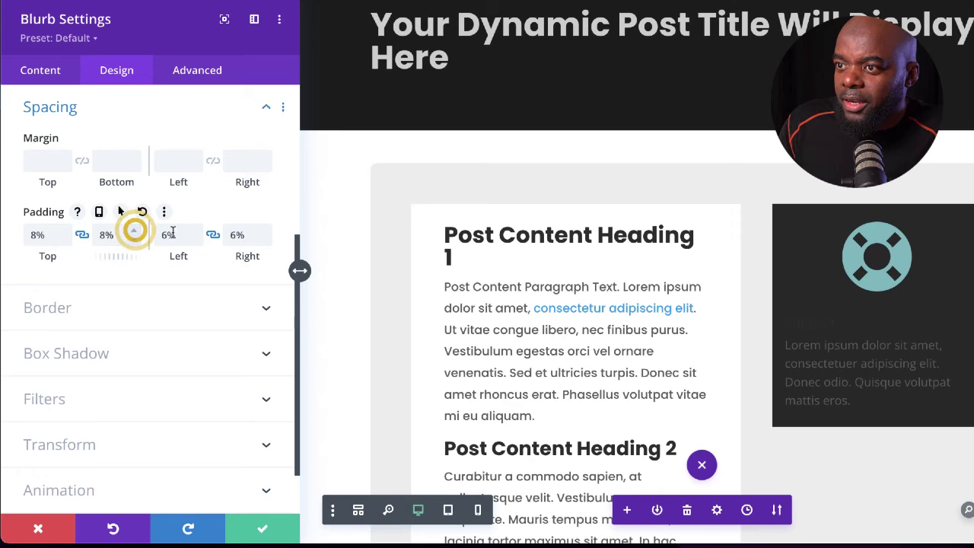
left_click(196, 231)
left_click(196, 231)
left_click(195, 232)
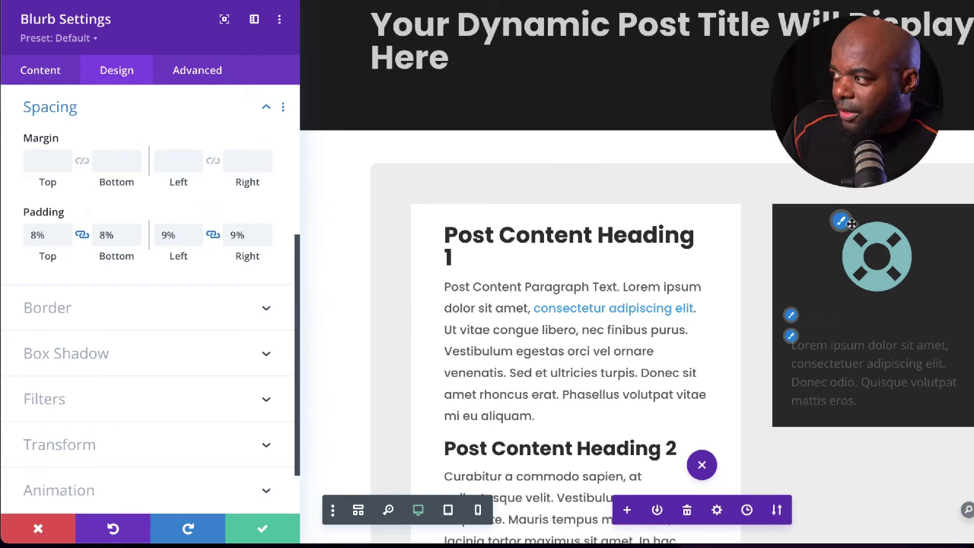
Round the Support blurb's corners to 8px.
left_click(99, 314)
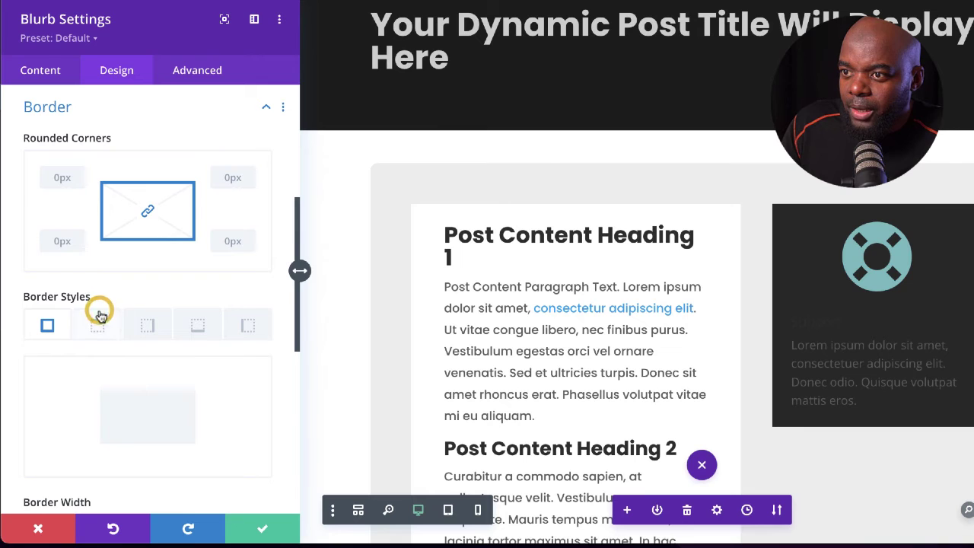
left_click(61, 178)
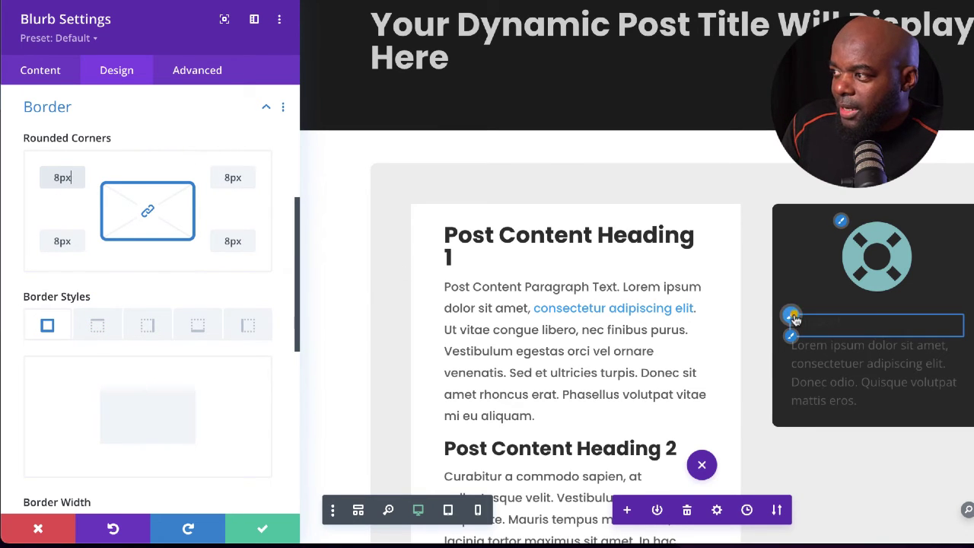
left_click(793, 319)
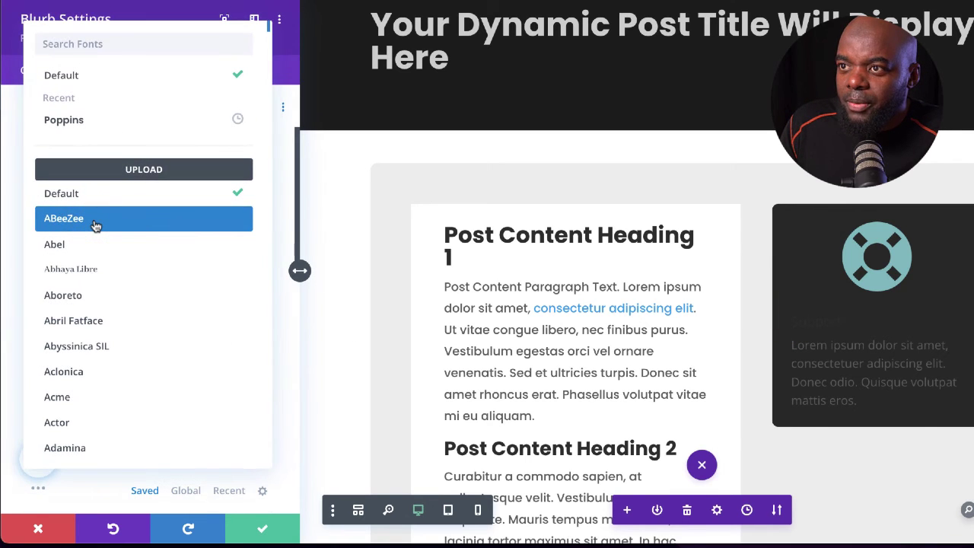
Set title and body fonts to Poppins, with grey, centred body text.
left_click(113, 122)
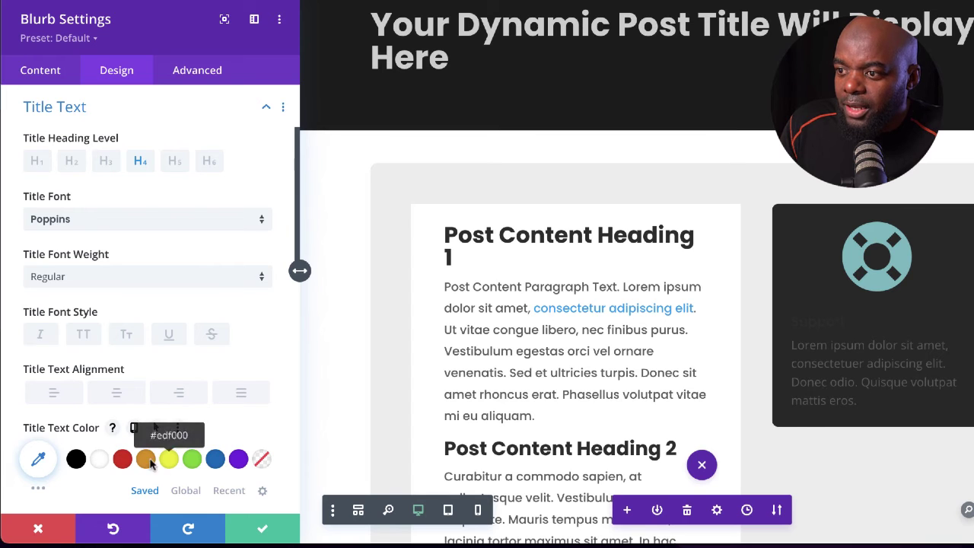
left_click(791, 342)
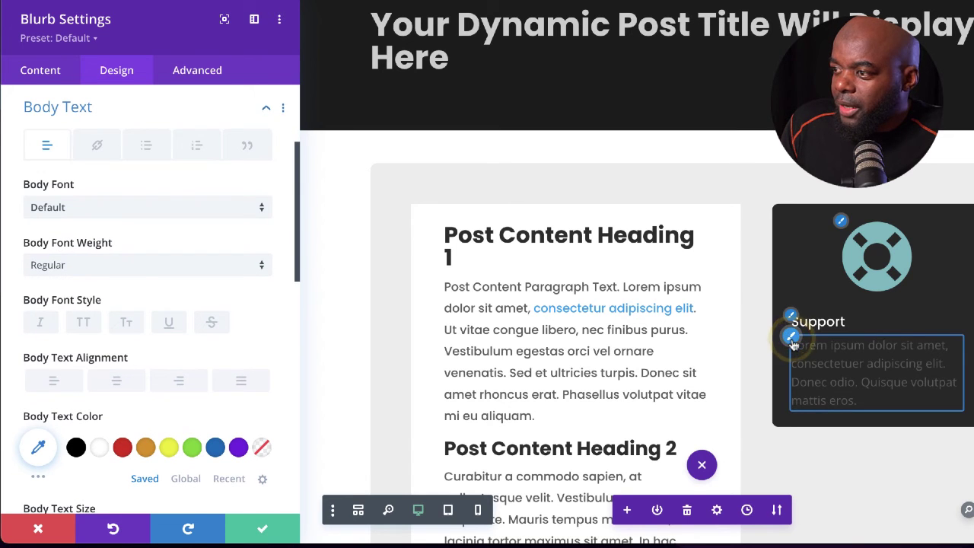
left_click(102, 207)
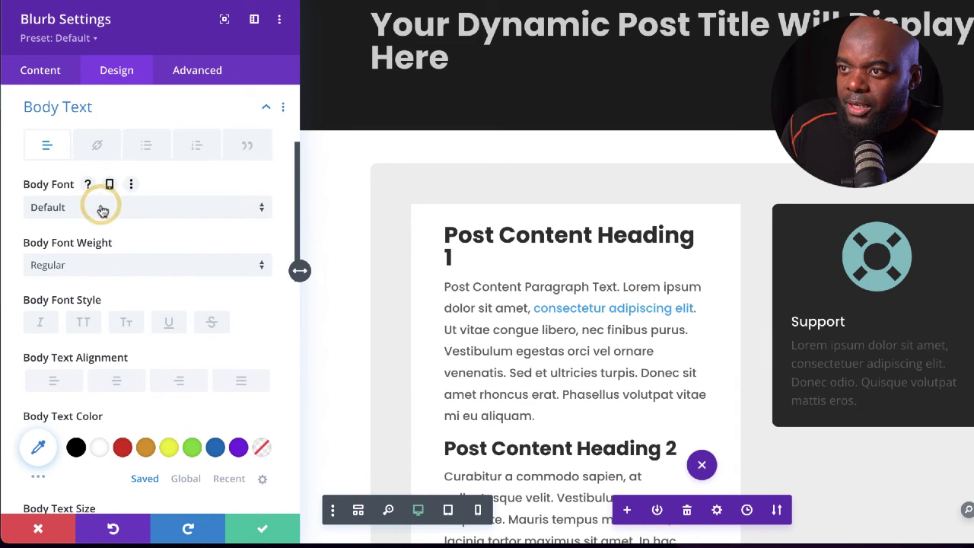
left_click(99, 117)
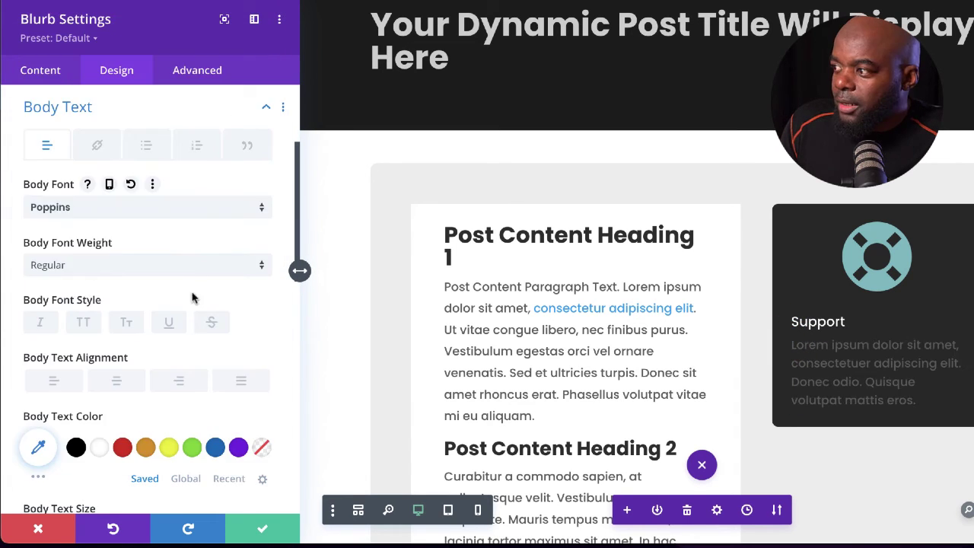
left_click(99, 447)
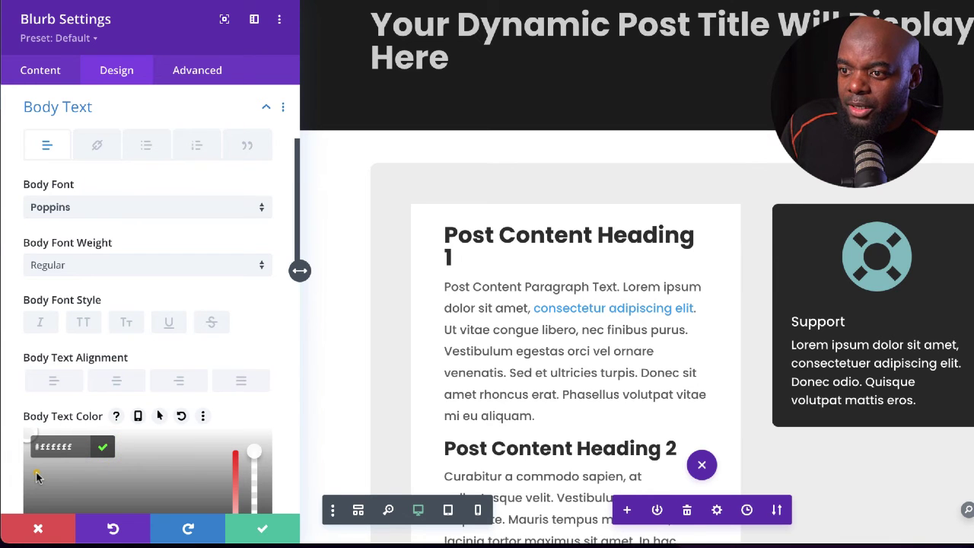
left_click(37, 475)
left_click_drag(14, 459, 12, 489)
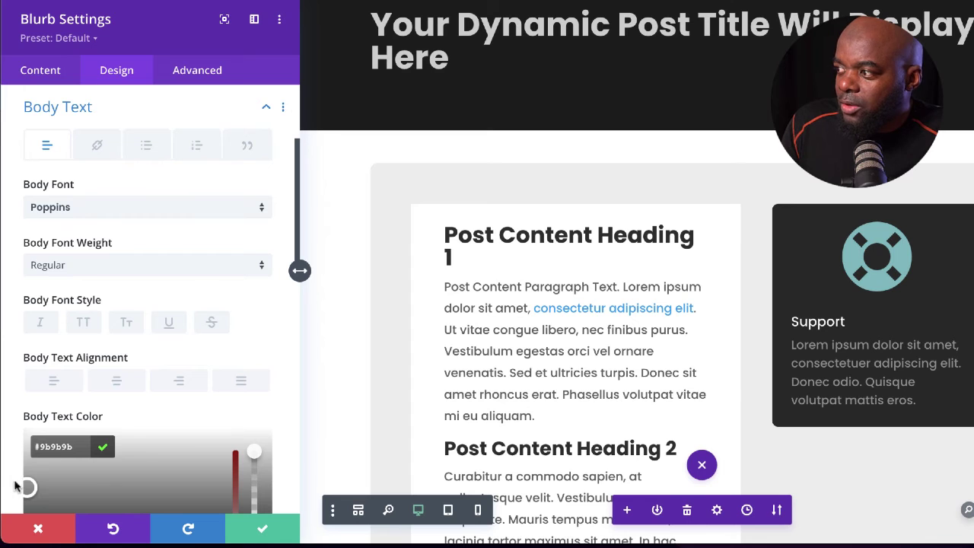
left_click(115, 380)
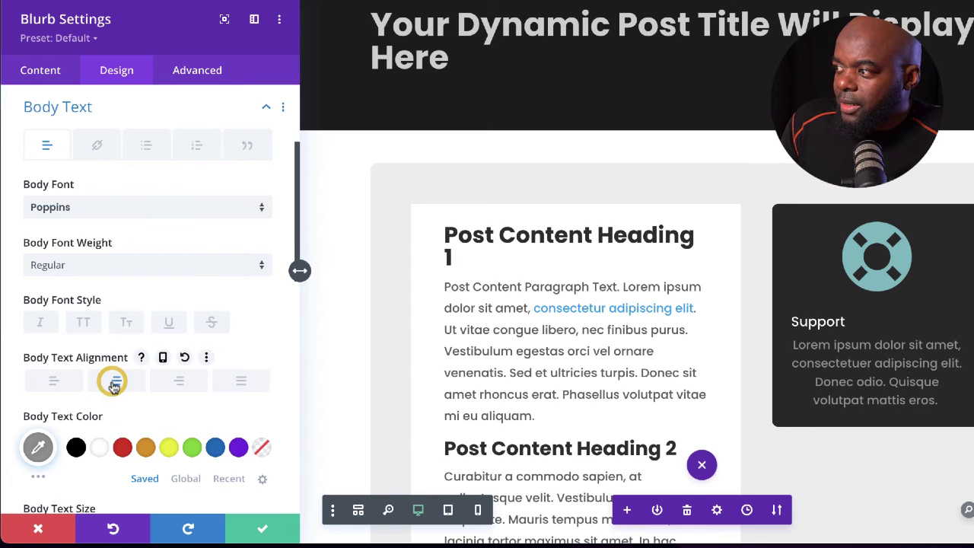
Make the Support title 21px, uppercase, bold, centred, with 1px letter spacing.
left_click(792, 319)
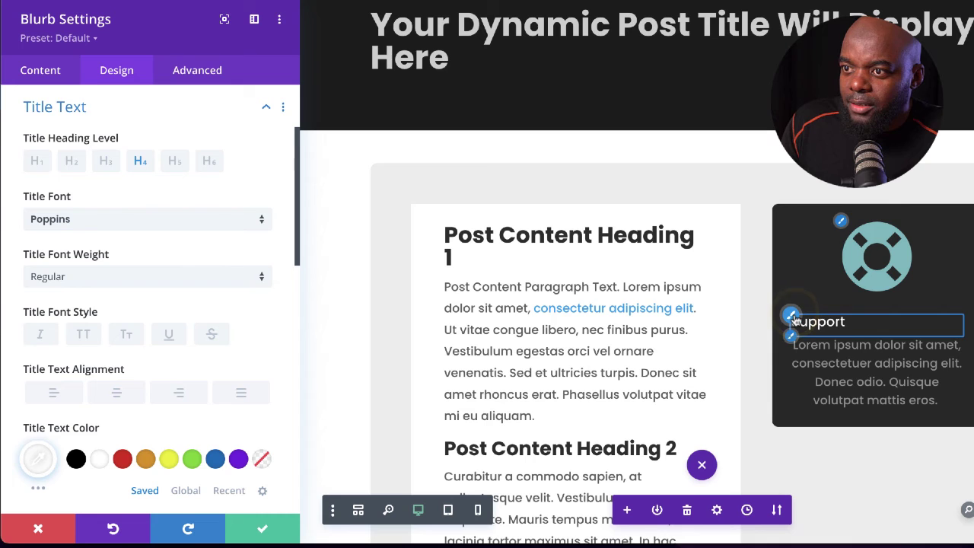
scroll(273, 319, "down", 3)
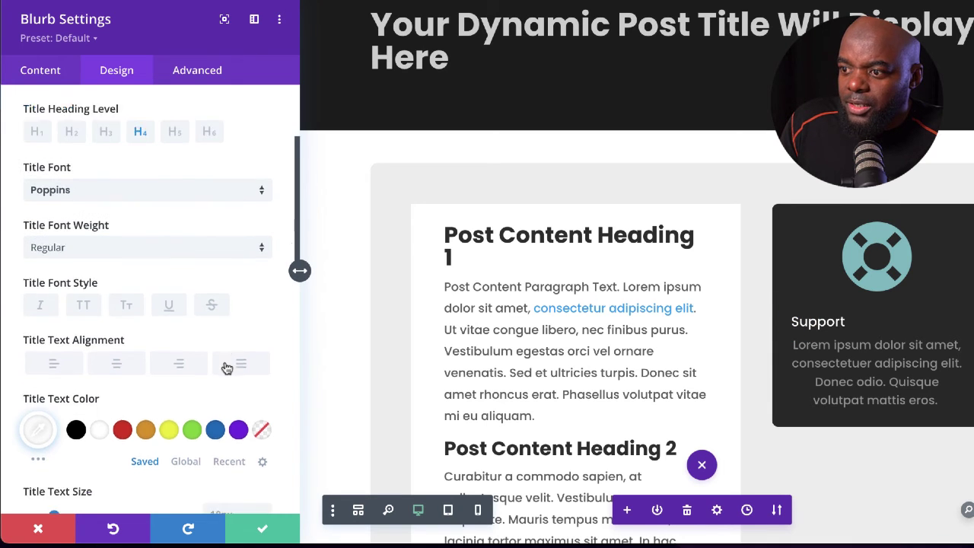
key("Up")
key("Up")
key("Up")
left_click(83, 153)
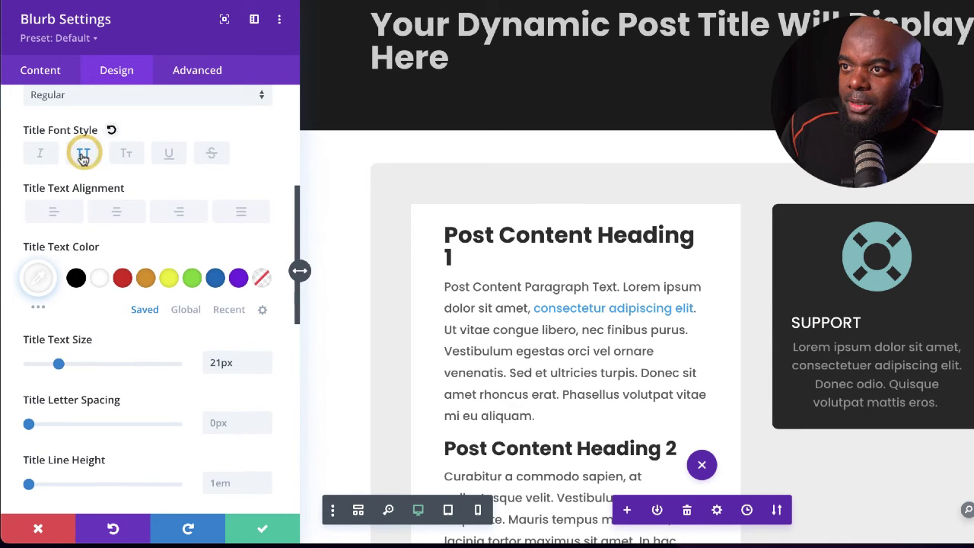
scroll(106, 186, "up", 1)
left_click(100, 156)
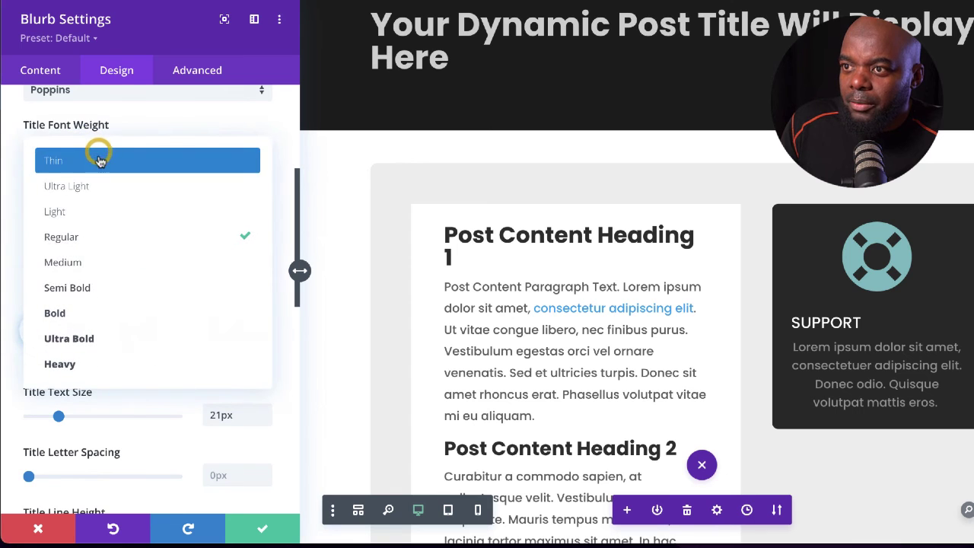
left_click(116, 314)
scroll(268, 452, "down", 1)
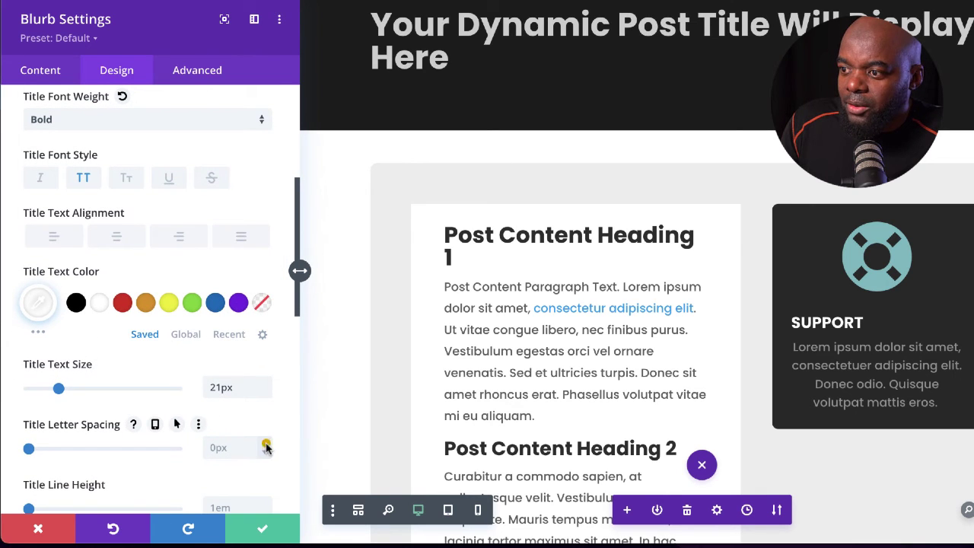
left_click(266, 448)
key("Up")
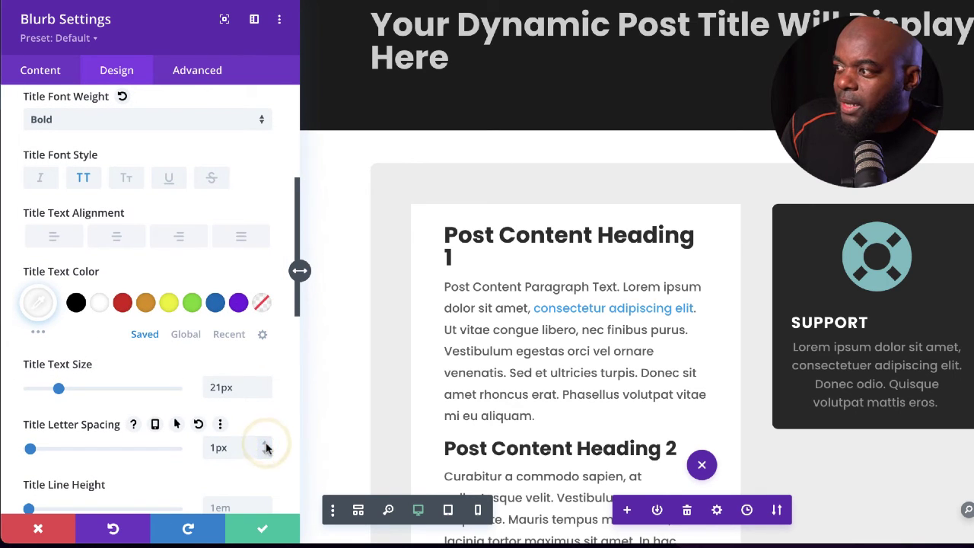
left_click(116, 237)
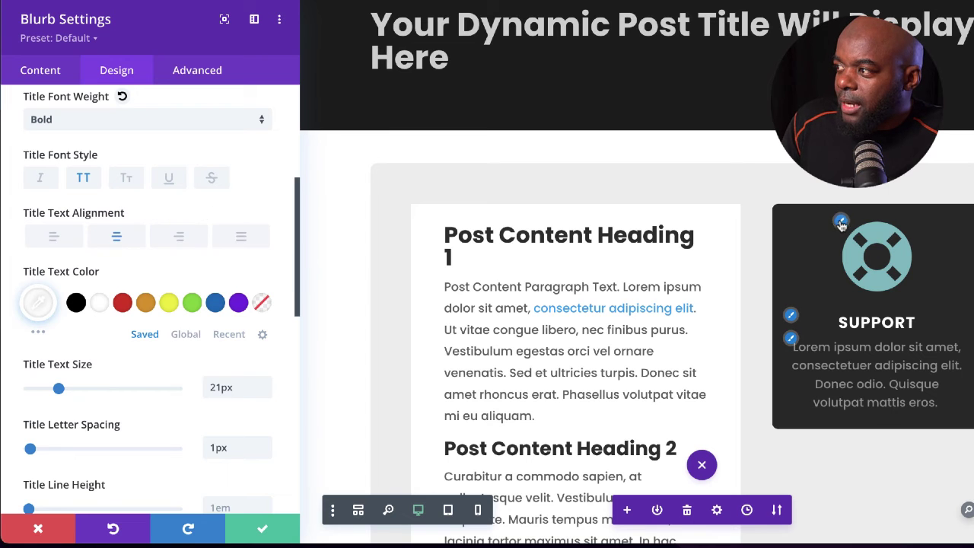
Colour the lifebuoy icon orange (#e09900) and shrink it to 46px wide.
left_click(841, 222)
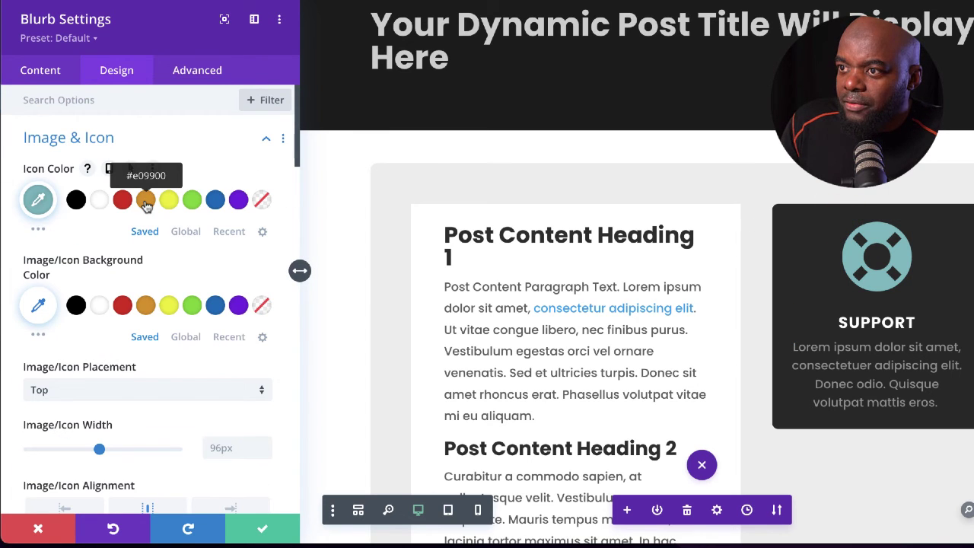
left_click(145, 202)
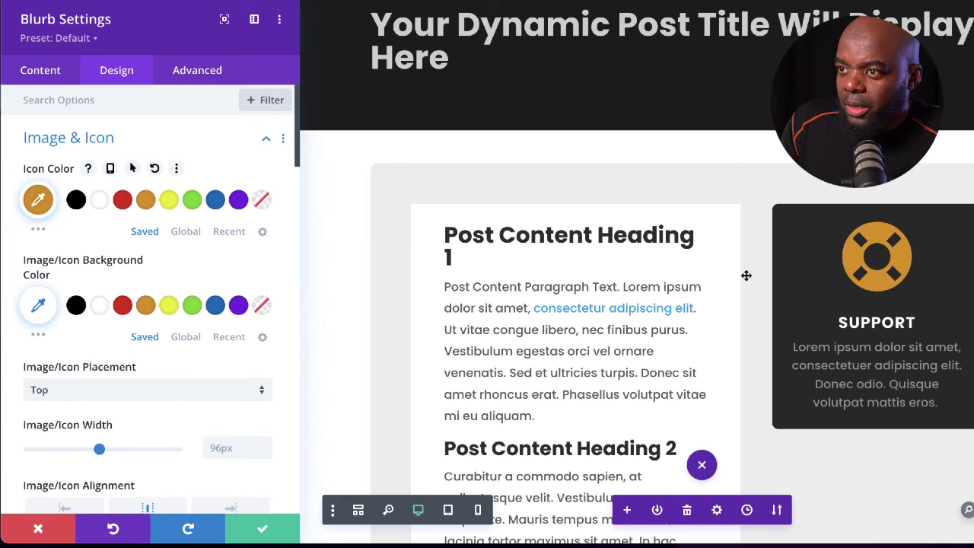
scroll(229, 385, "down", 1)
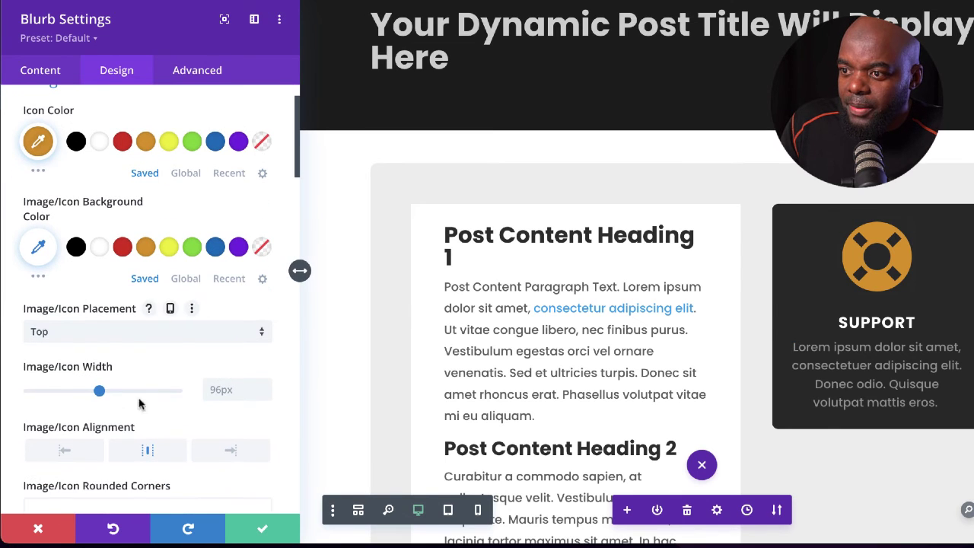
left_click_drag(99, 393, 62, 398)
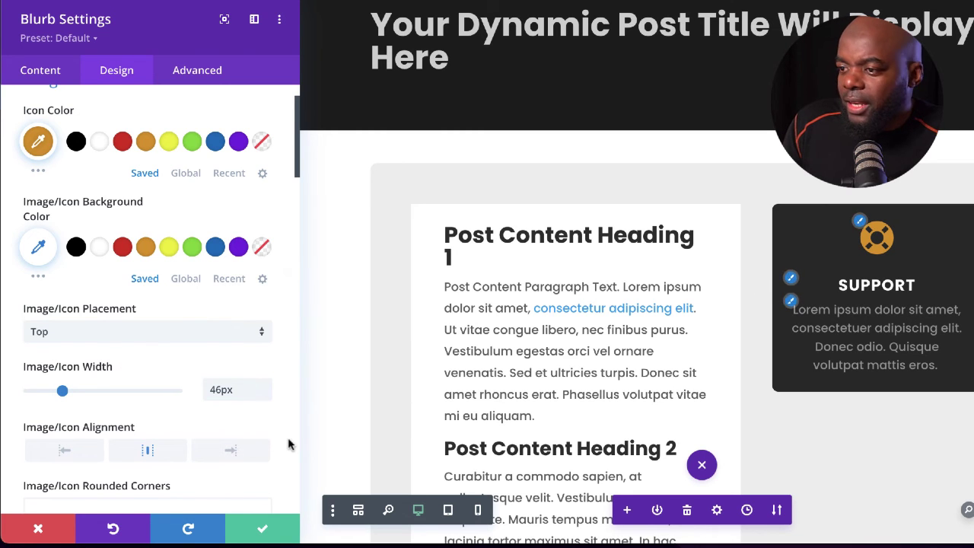
left_click(50, 72)
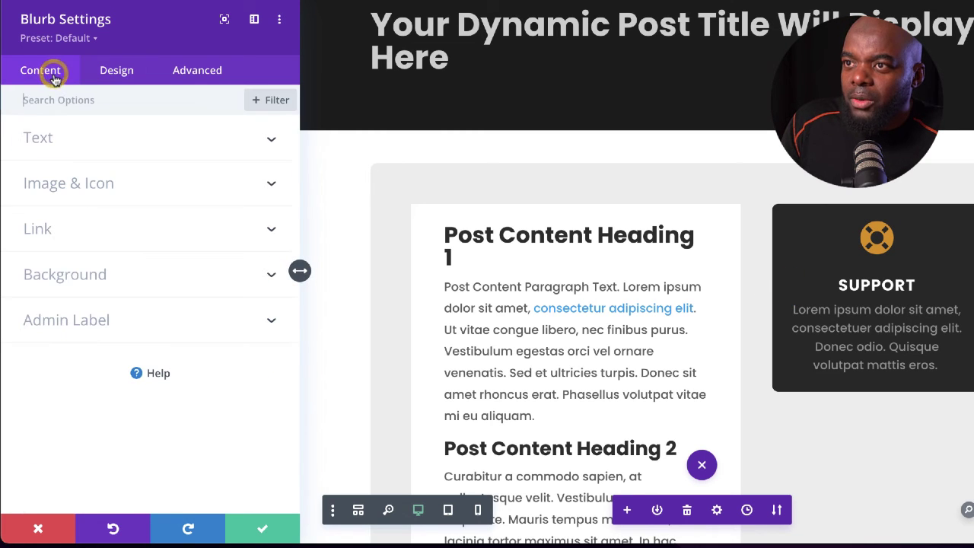
Link the whole Support blurb to # and save its settings.
left_click(48, 242)
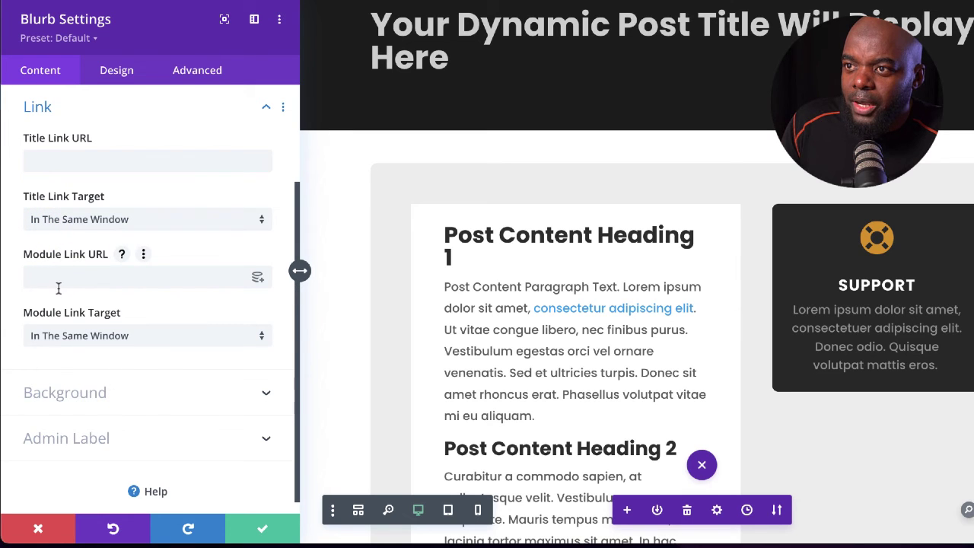
left_click(55, 277)
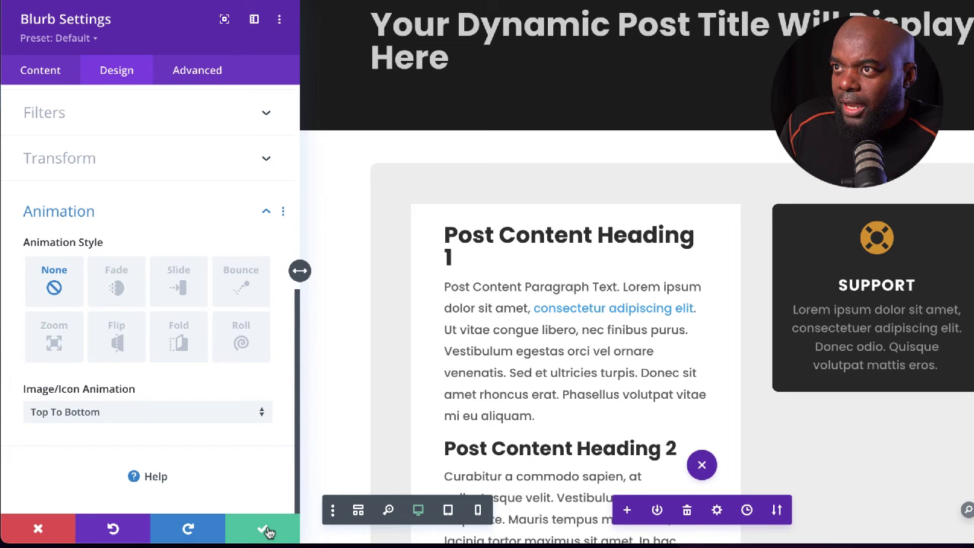
left_click(263, 530)
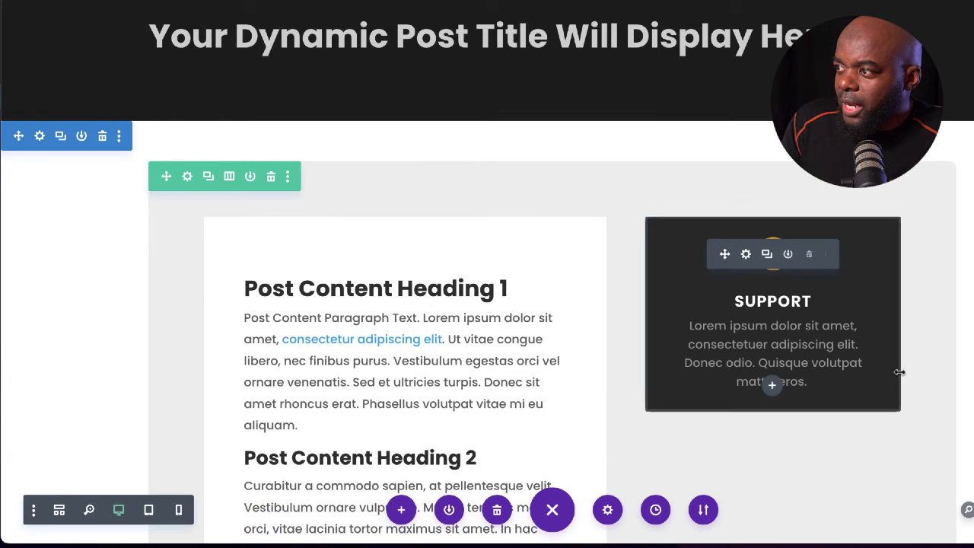
Duplicate the Support blurb so a second copy sits below it.
scroll(791, 221, "down", 1)
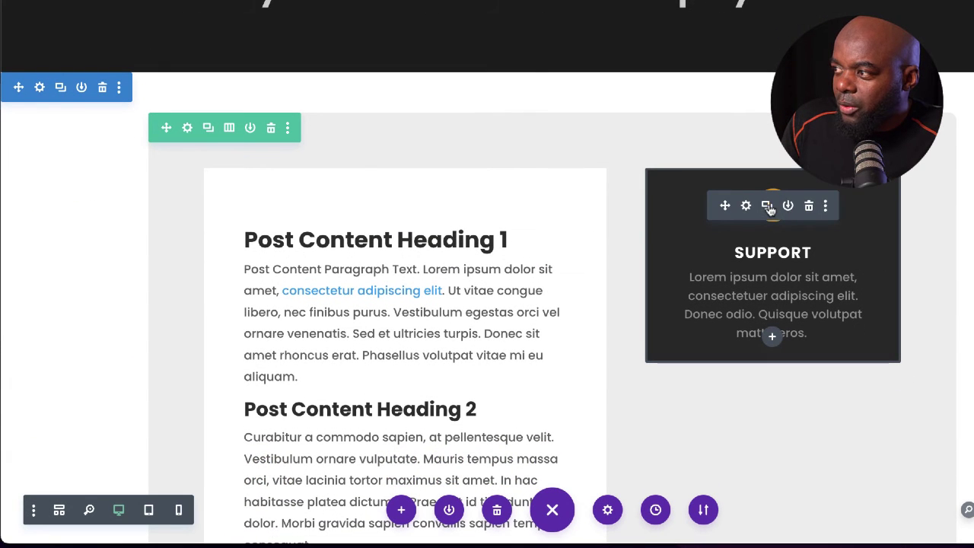
left_click(770, 210)
scroll(922, 350, "down", 1)
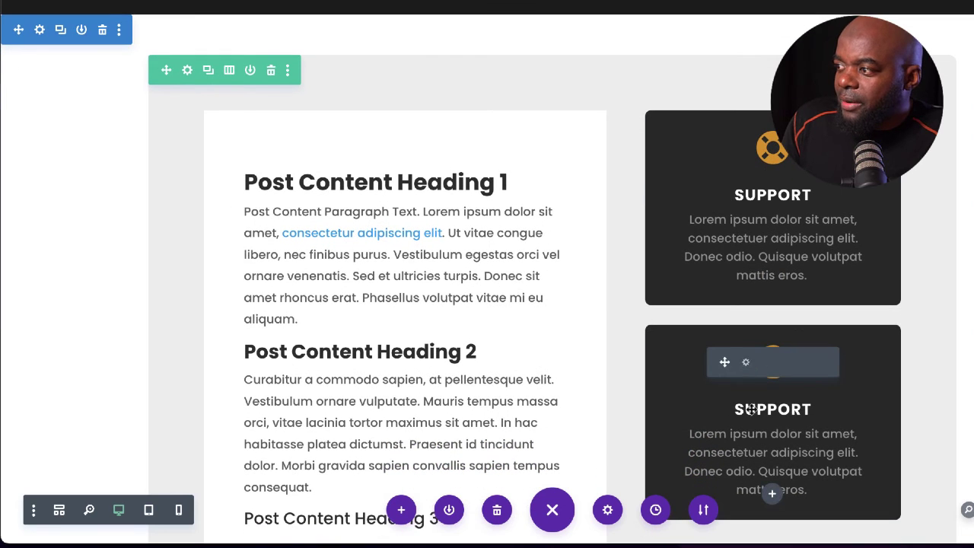
scroll(860, 444, "down", 1)
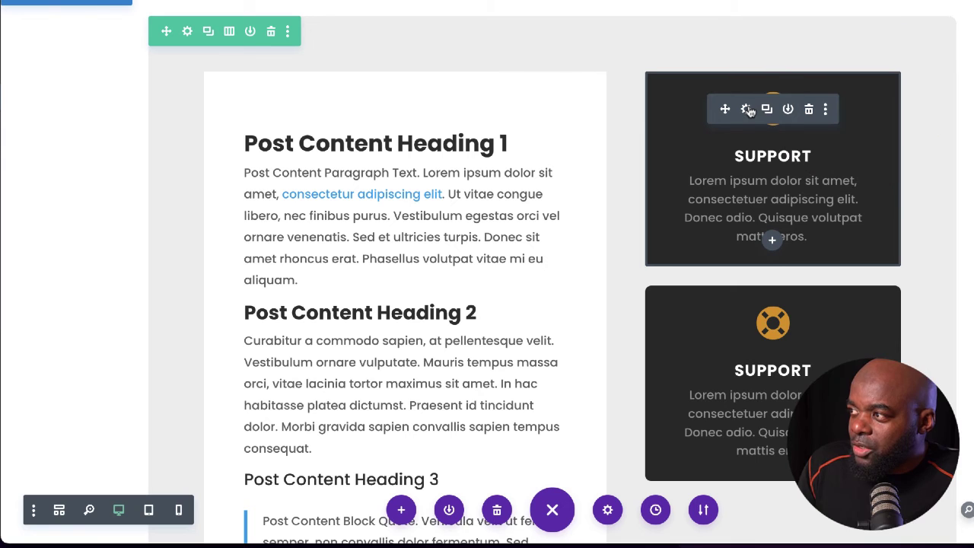
Retitle the first Support blurb to 'Upgrade'.
left_click(746, 108)
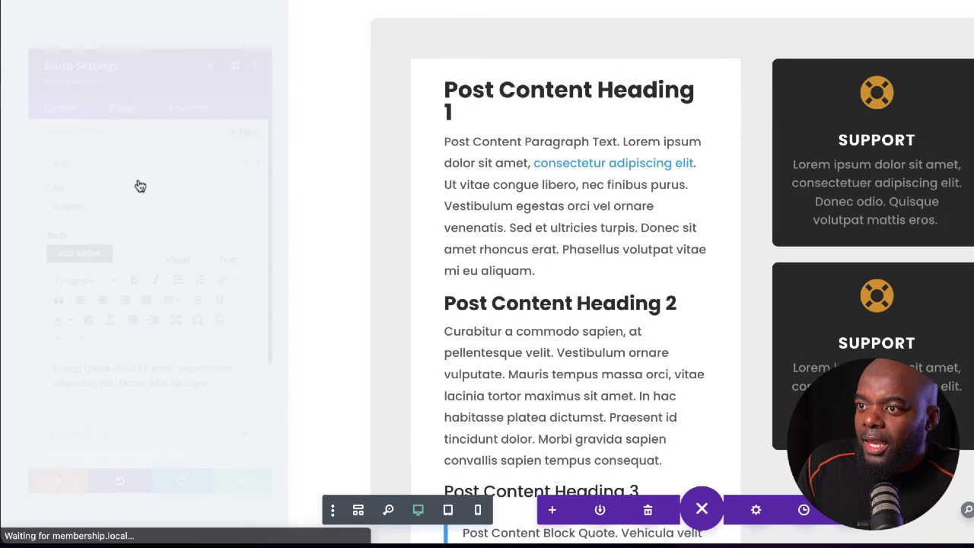
left_click(96, 187)
double_click(93, 191)
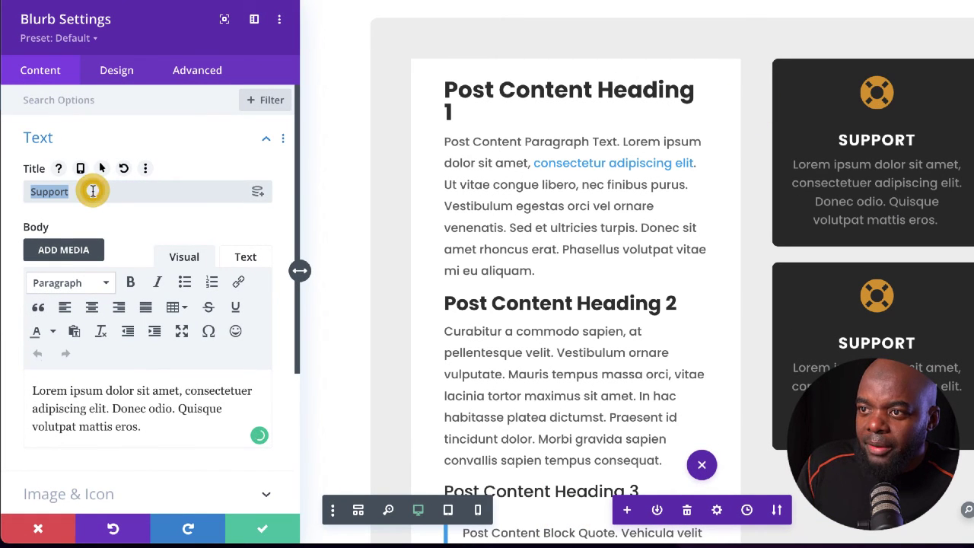
type("Upgrade")
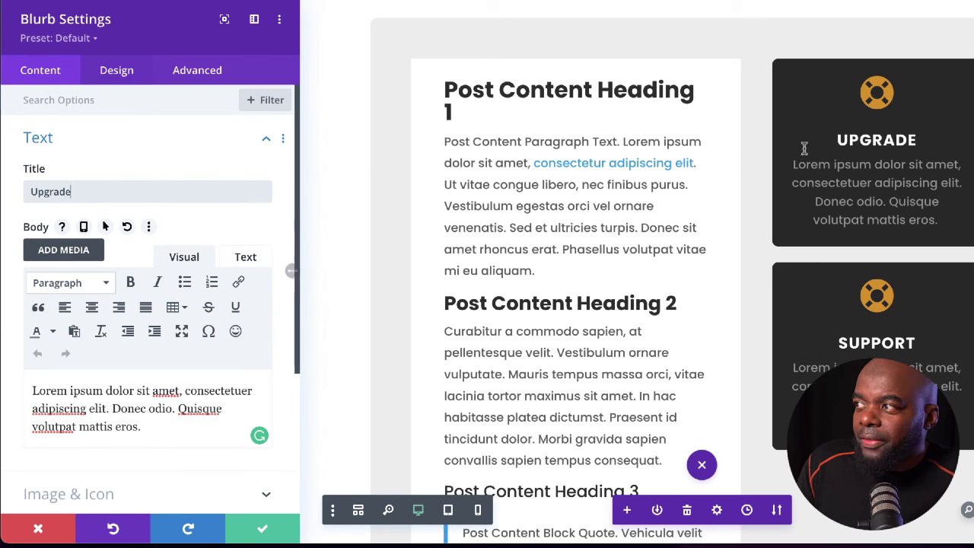
scroll(179, 318, "down", 3)
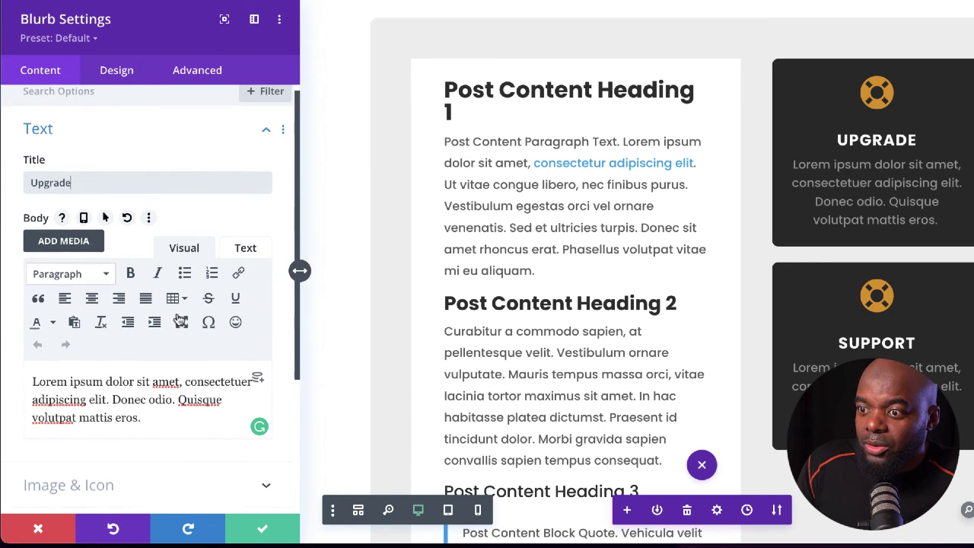
Swap the Upgrade blurb's icon for the Font Awesome user account icon.
left_click(109, 359)
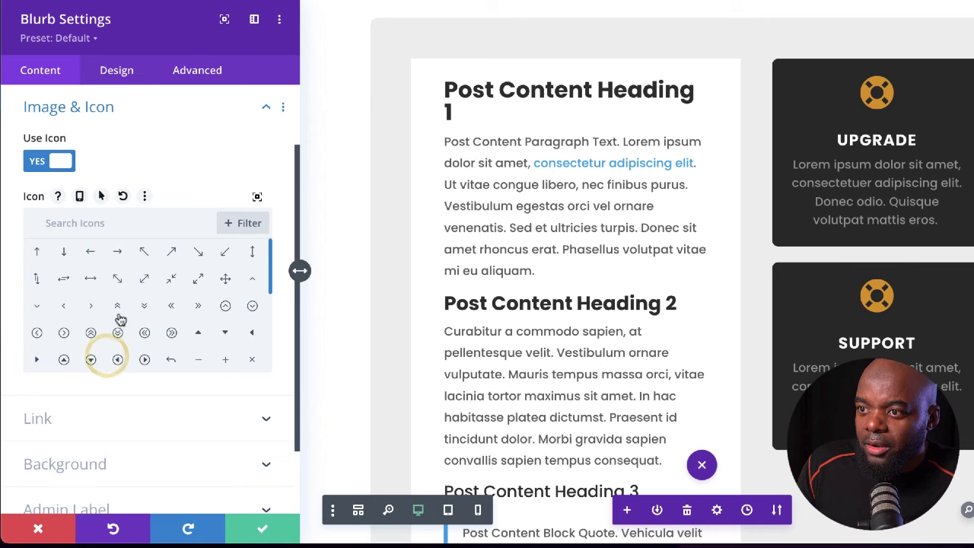
left_click(252, 224)
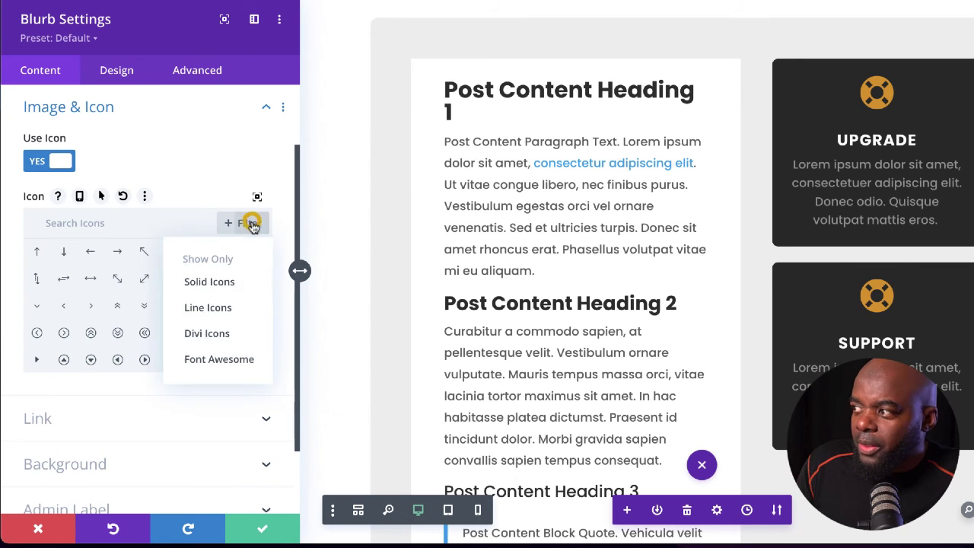
left_click(225, 357)
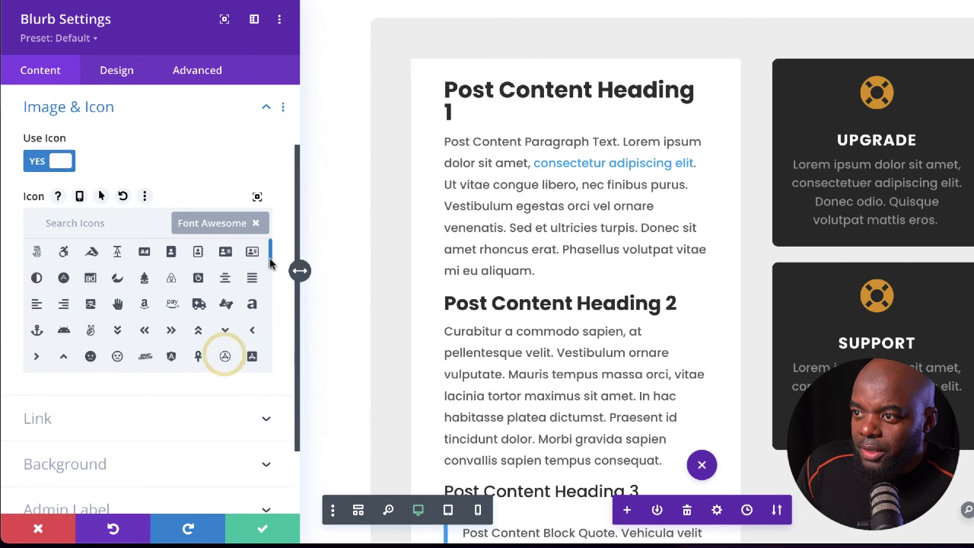
left_click_drag(269, 257, 270, 270)
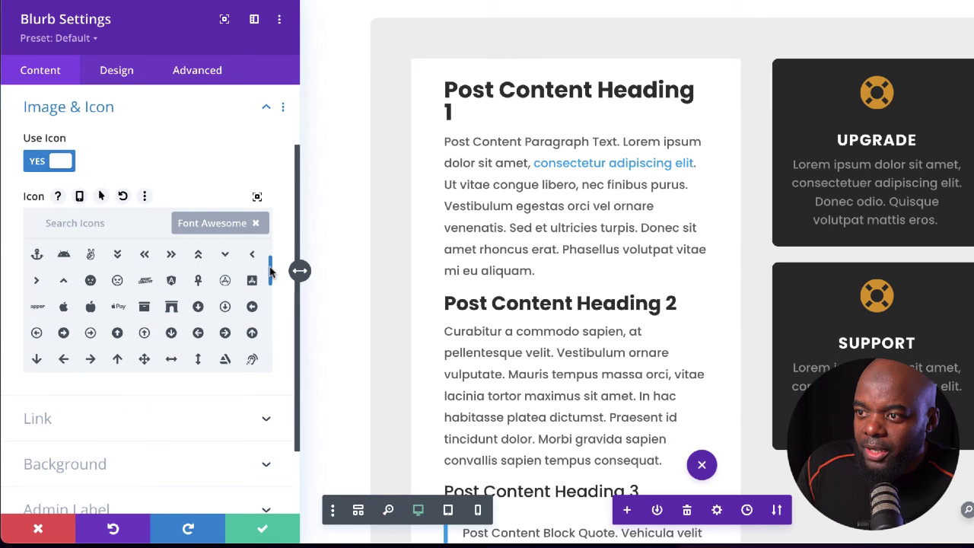
left_click(144, 277)
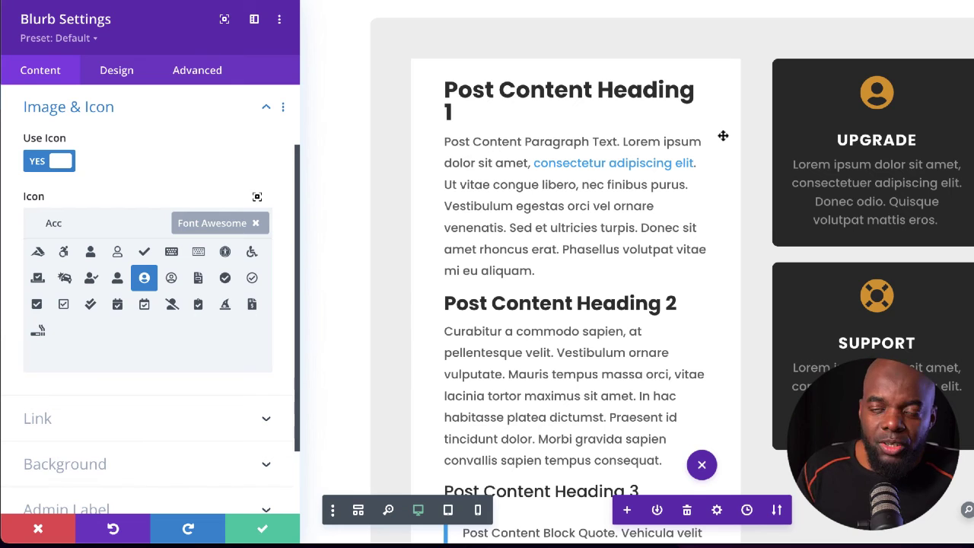
Add a Memberships display condition showing the Upgrade blurb only to Mak VIP, then save.
left_click(115, 74)
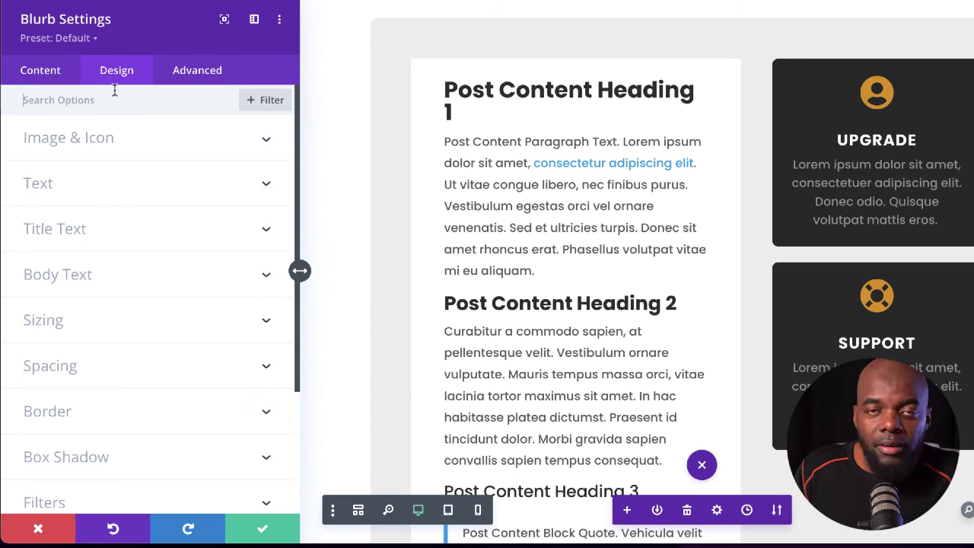
left_click(212, 77)
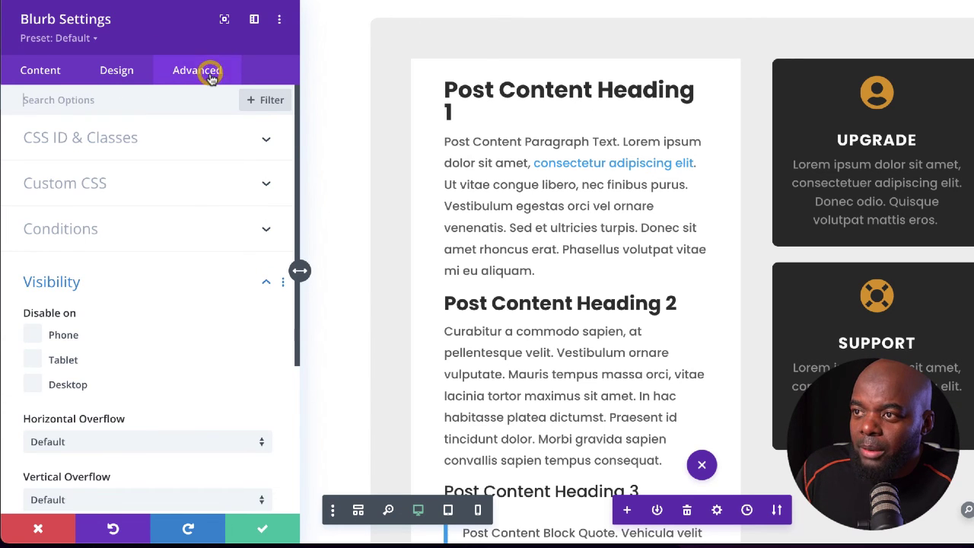
left_click(99, 230)
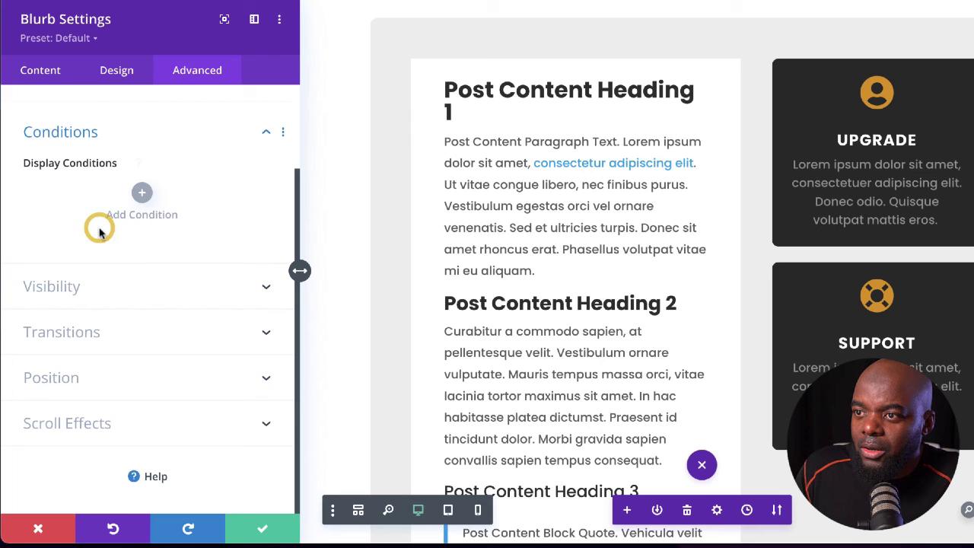
left_click(141, 194)
scroll(191, 315, "down", 5)
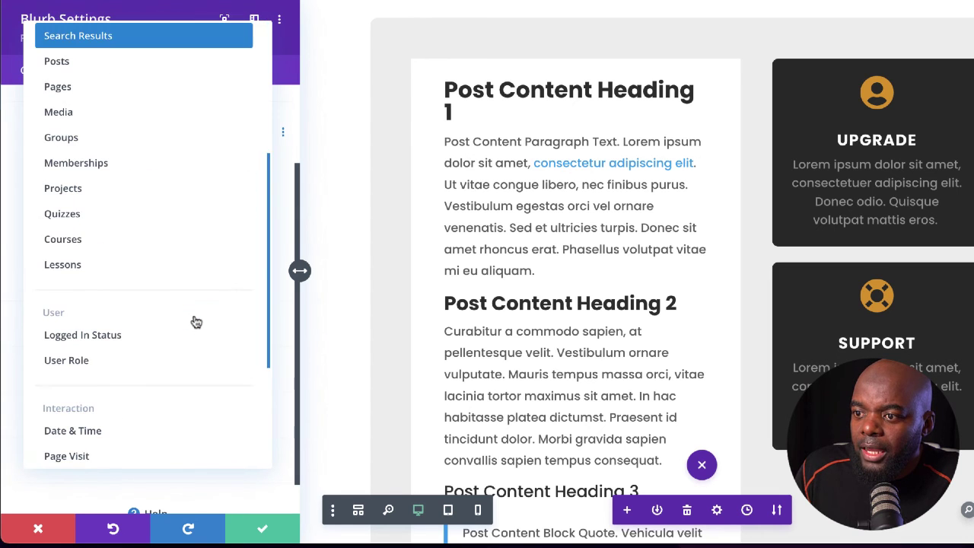
scroll(196, 321, "down", 2)
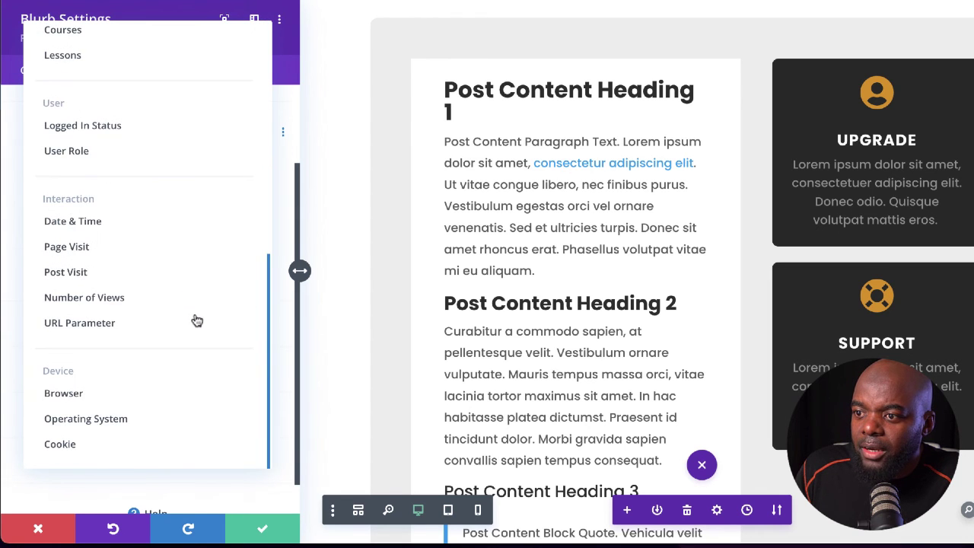
scroll(196, 320, "up", 5)
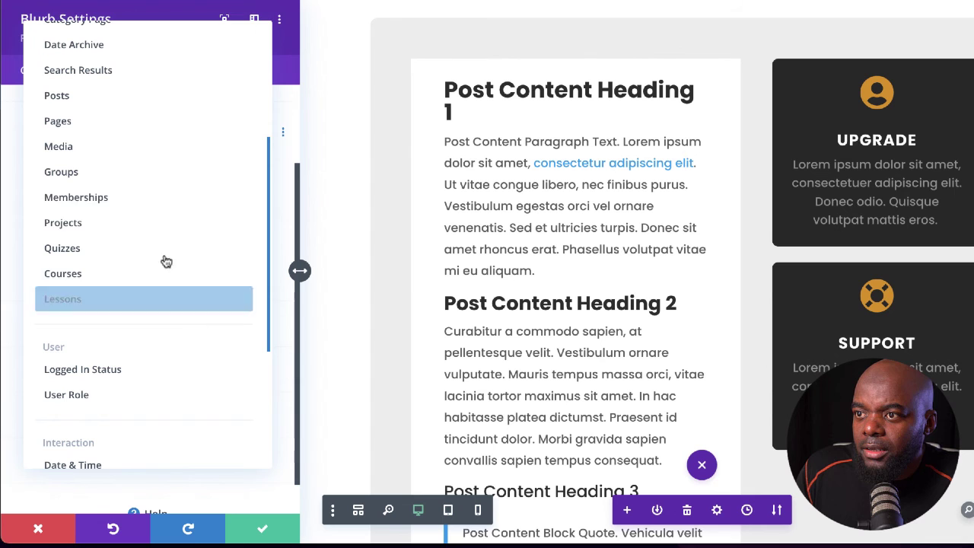
left_click(131, 200)
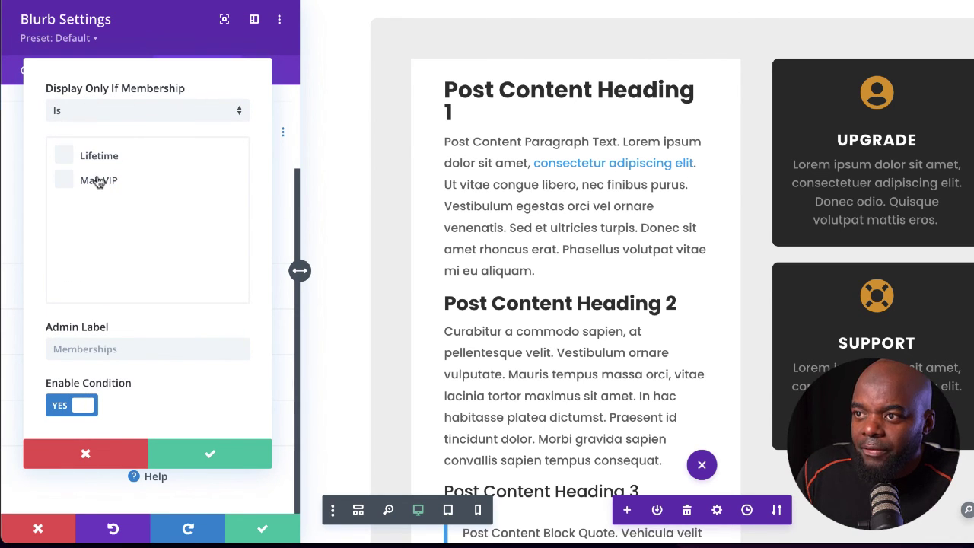
left_click(66, 181)
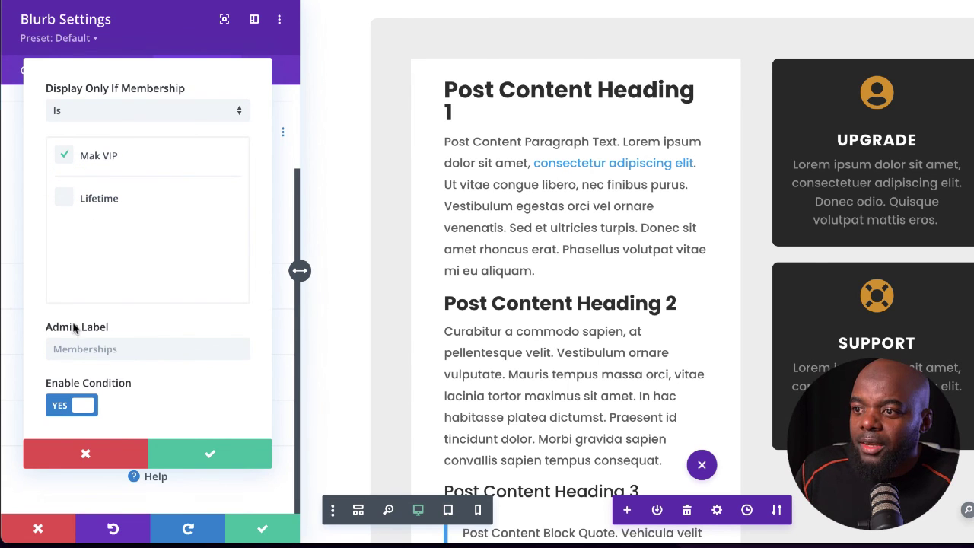
left_click(210, 458)
left_click(262, 527)
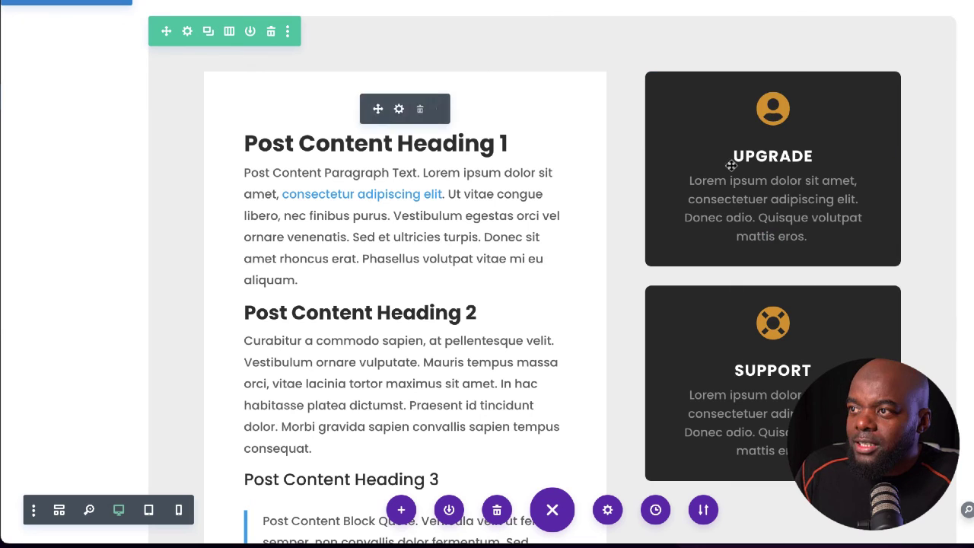
Set the Upgrade blurb's Module Link URL to # and save the change.
left_click(744, 110)
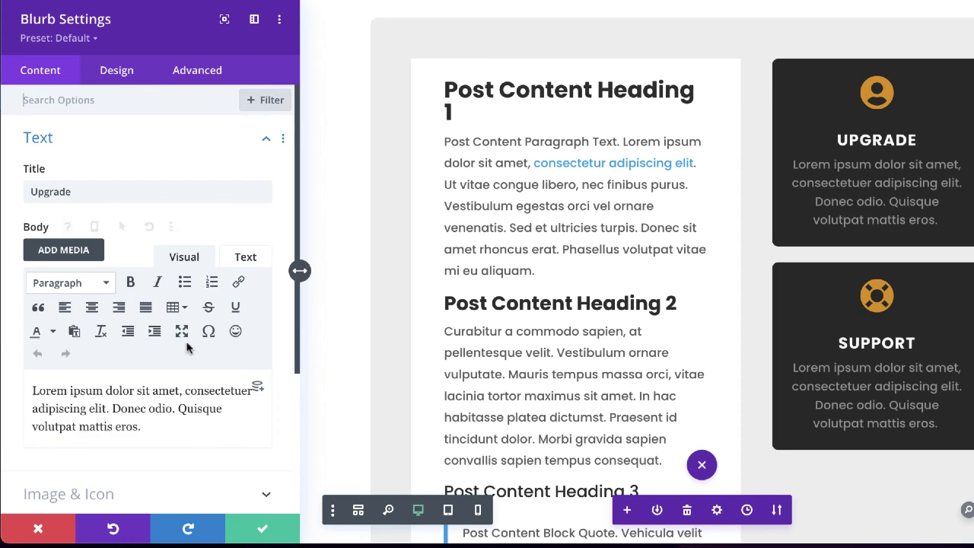
scroll(183, 343, "down", 5)
left_click(47, 334)
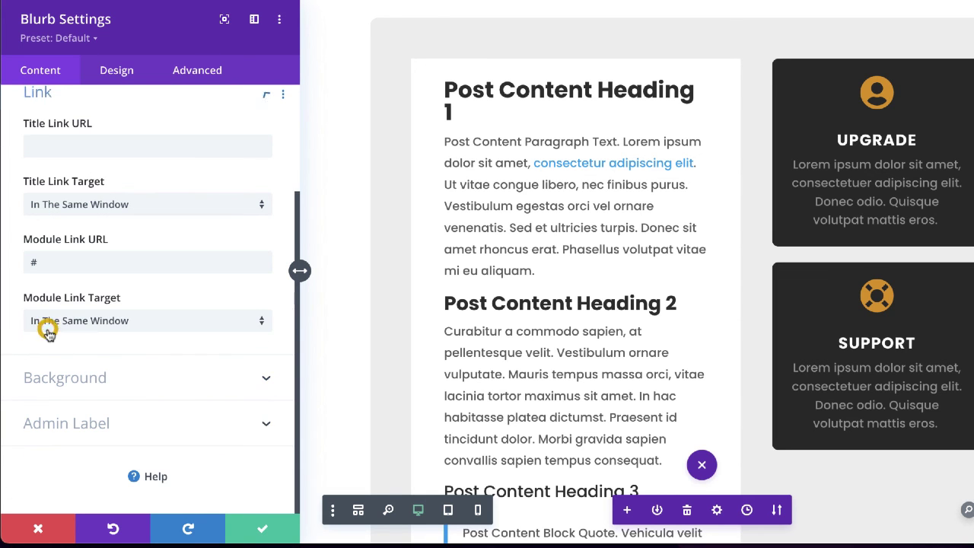
left_click(33, 277)
type("#")
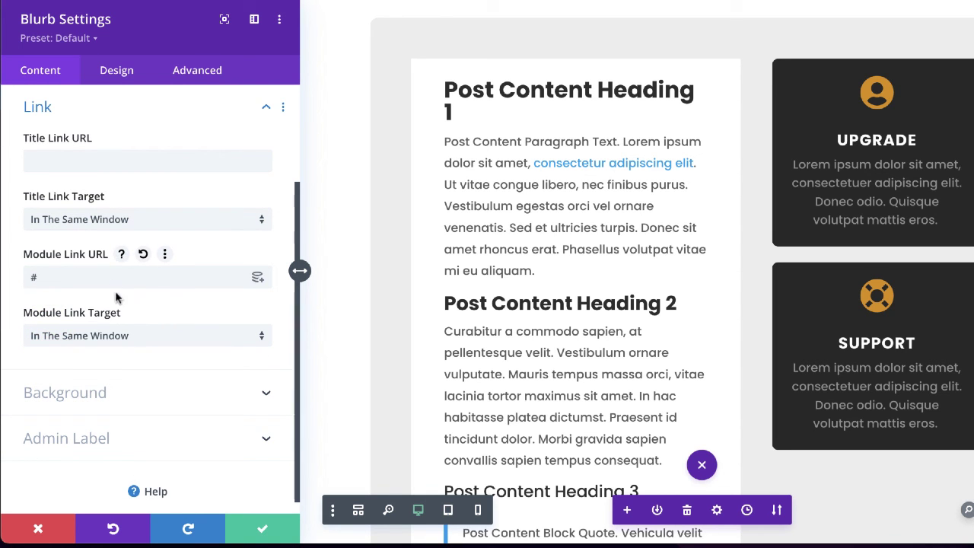
left_click(259, 528)
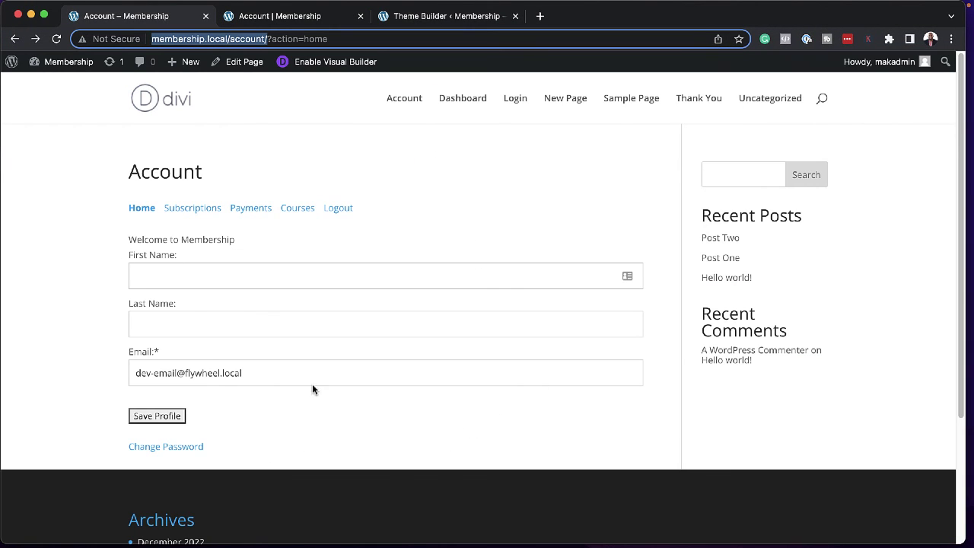
Switch to the live 'Account | Membership' page and scroll through it.
left_click(291, 22)
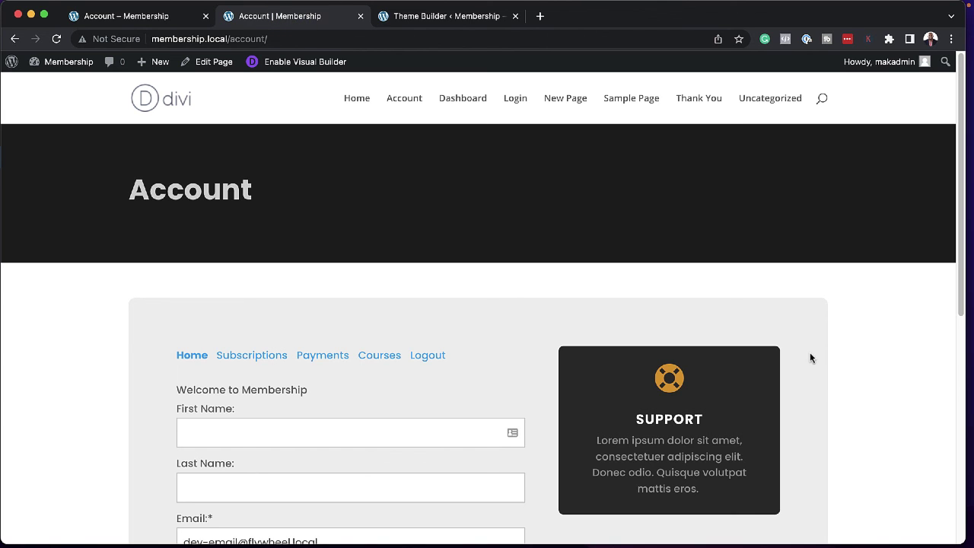
scroll(834, 374, "down", 3)
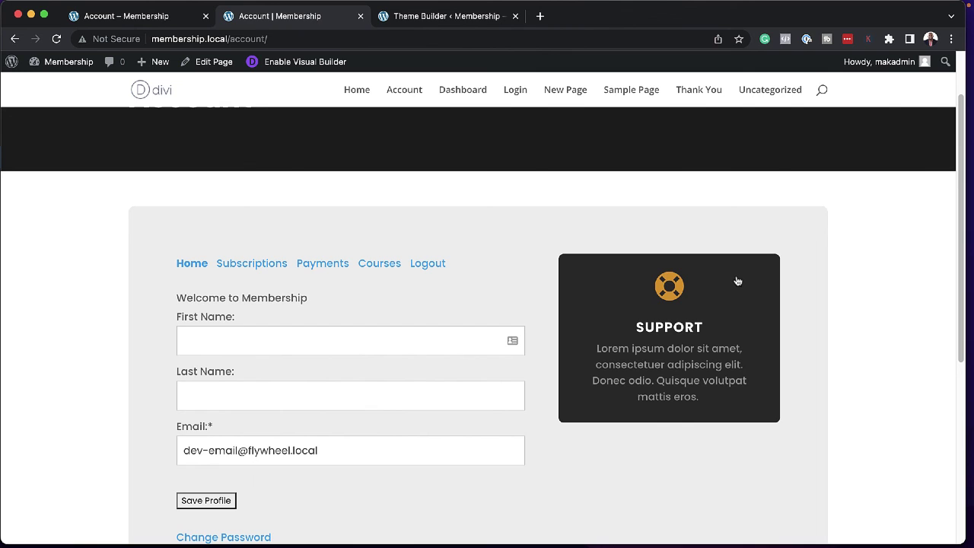
scroll(829, 405, "down", 1)
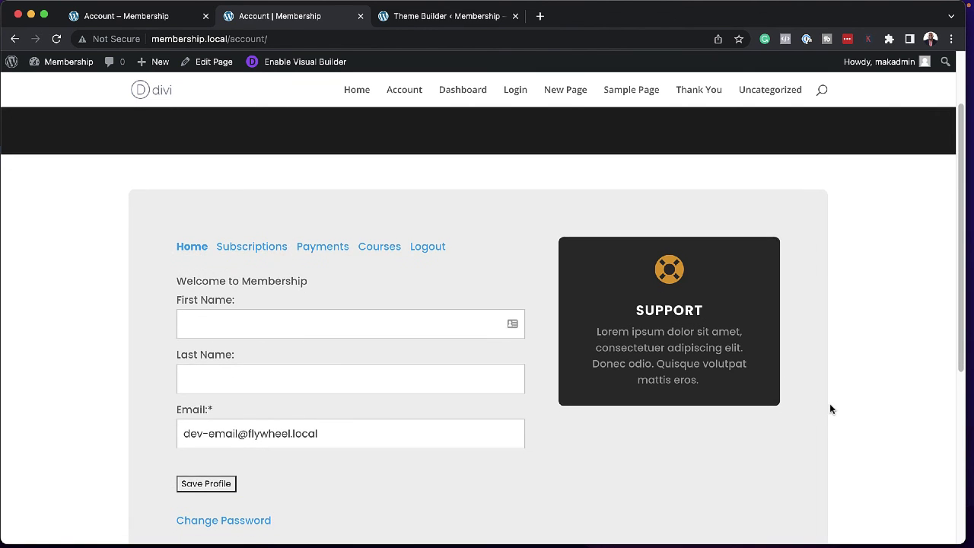
Check the Subscriptions, Payments and Courses sections, then return to Home.
left_click(271, 222)
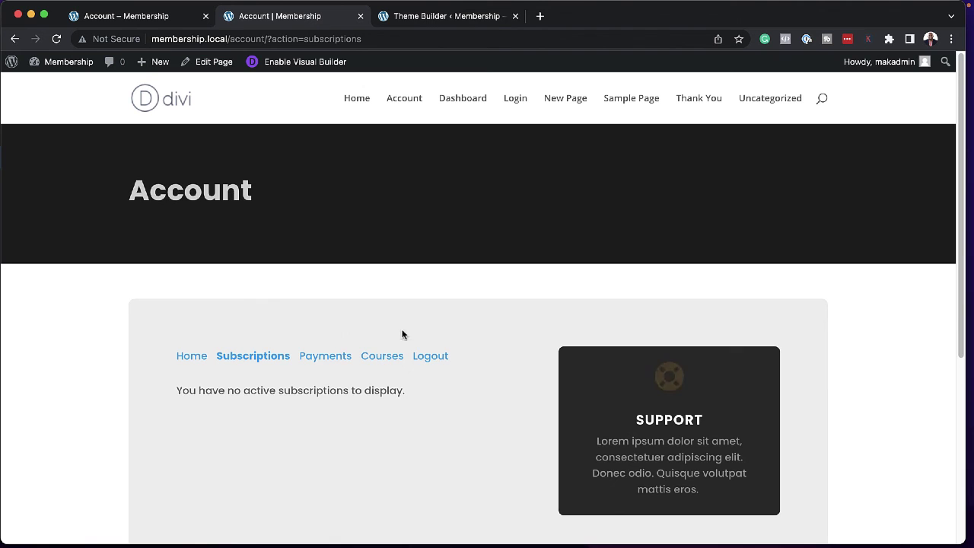
scroll(402, 332, "down", 2)
left_click(336, 298)
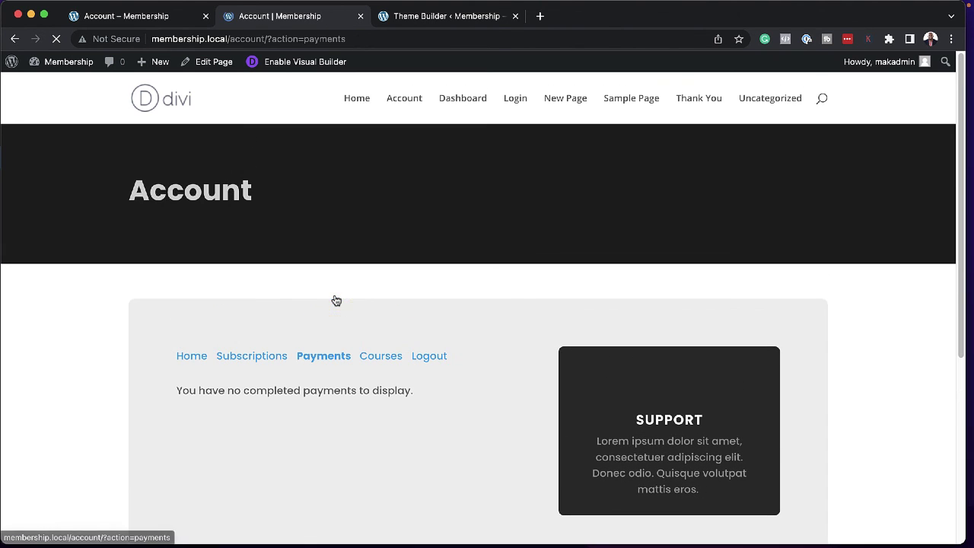
left_click(394, 359)
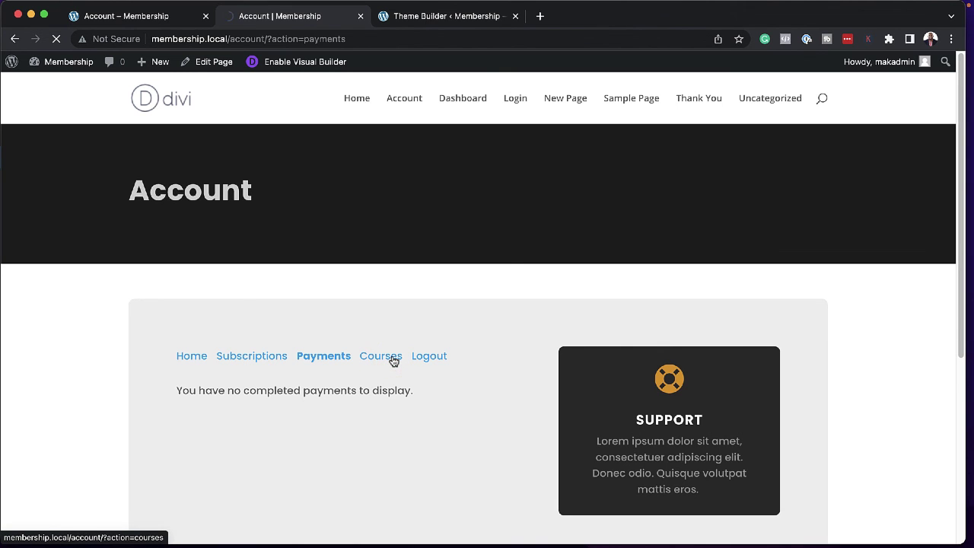
scroll(560, 418, "down", 1)
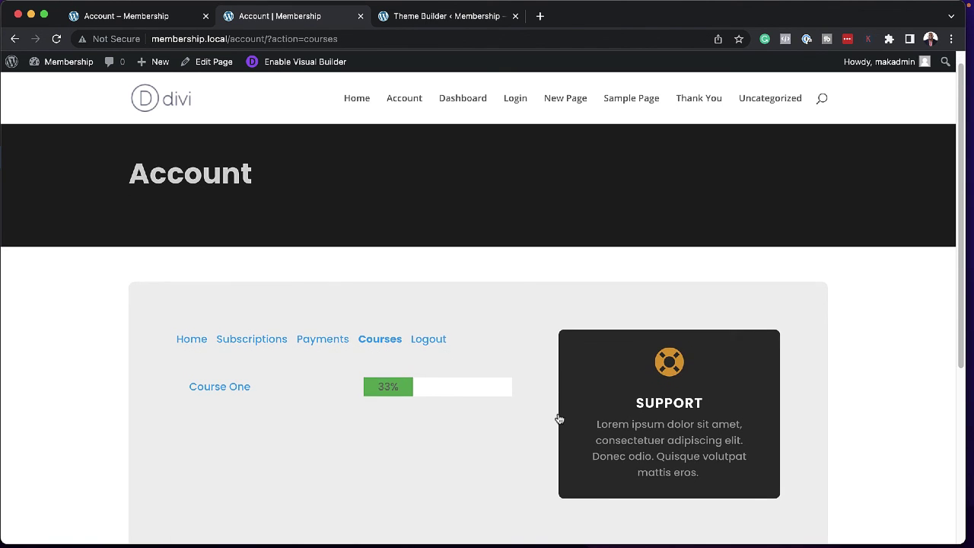
scroll(559, 418, "down", 3)
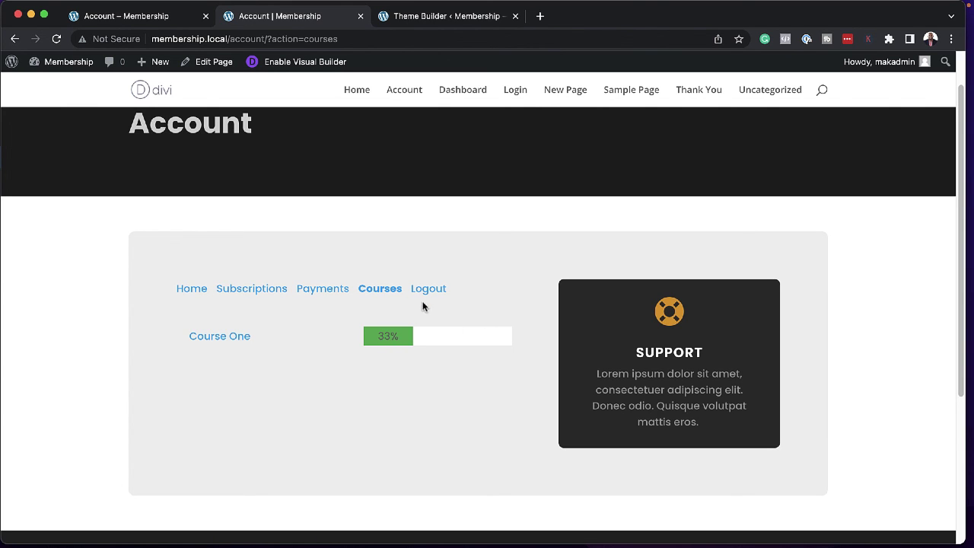
left_click(194, 289)
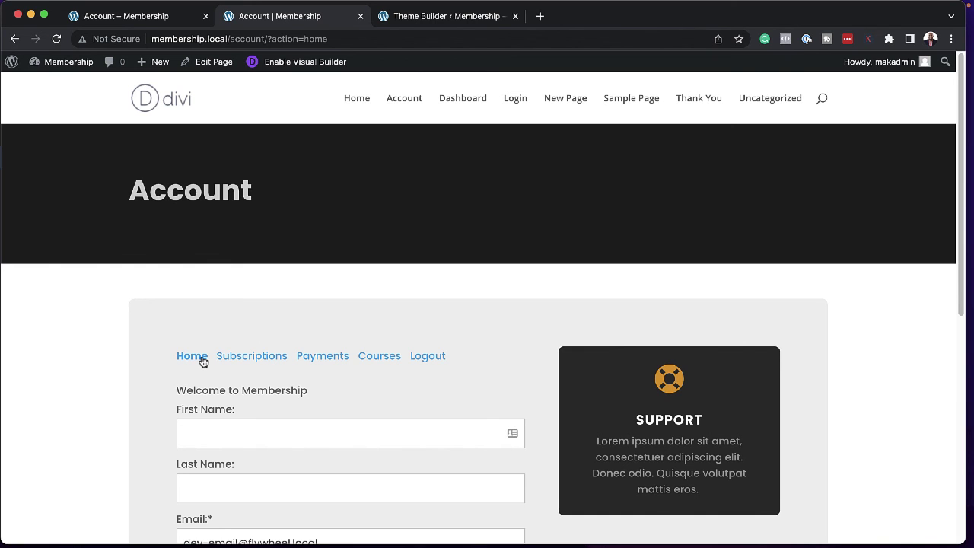